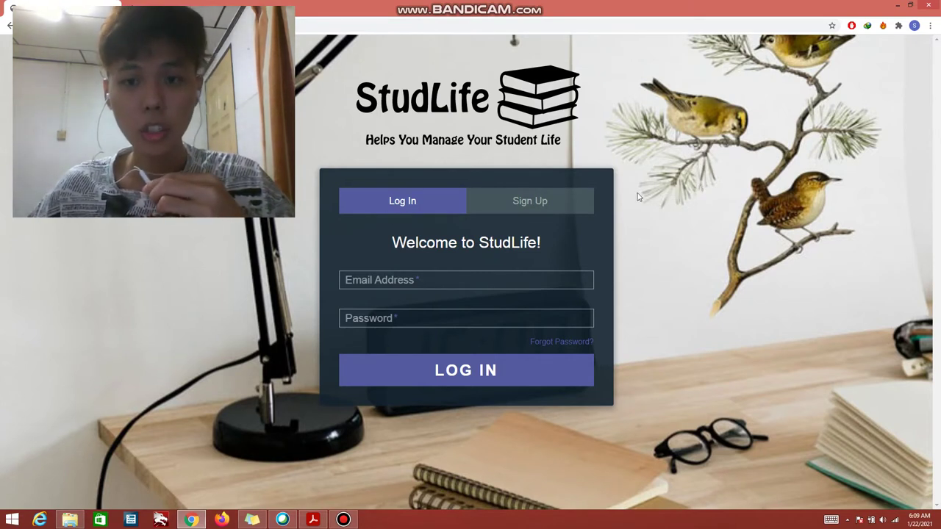
# Step: On the Sign Up form, enter the student's first and last name
pyautogui.click(584, 206)
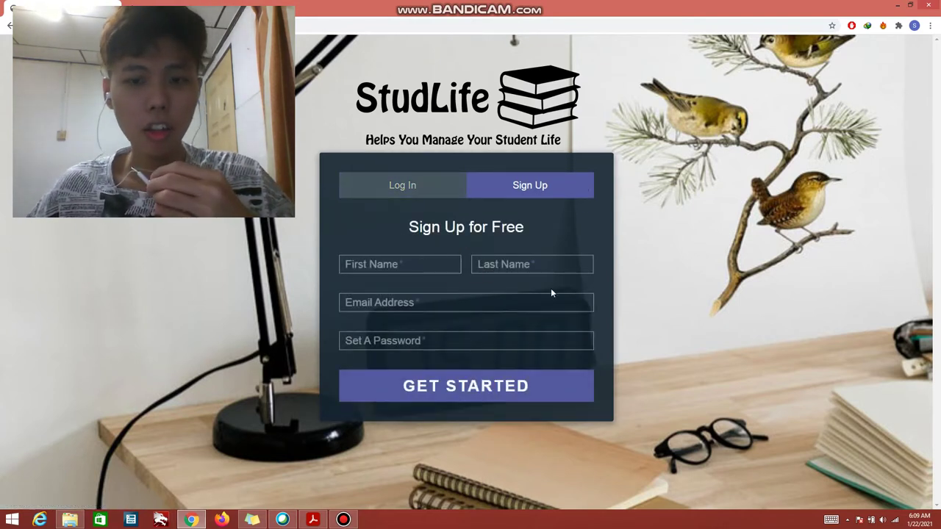
pyautogui.click(422, 266)
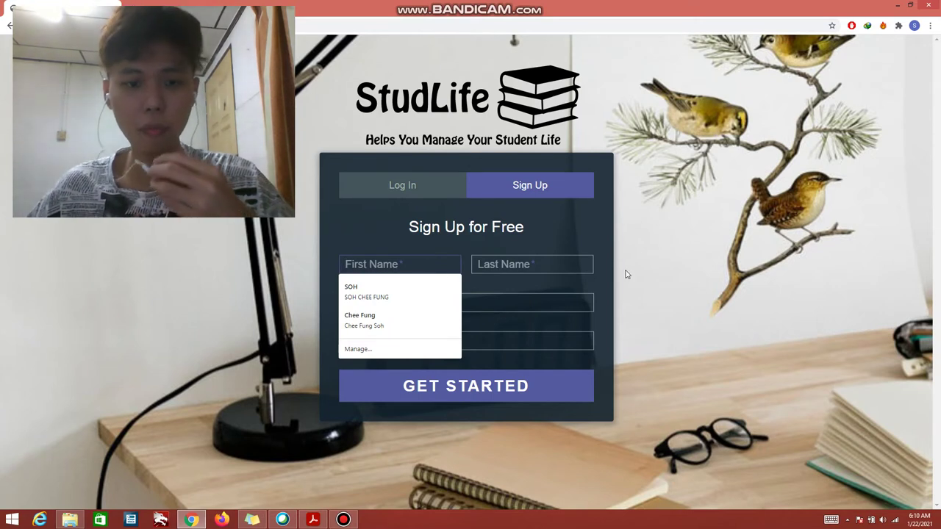
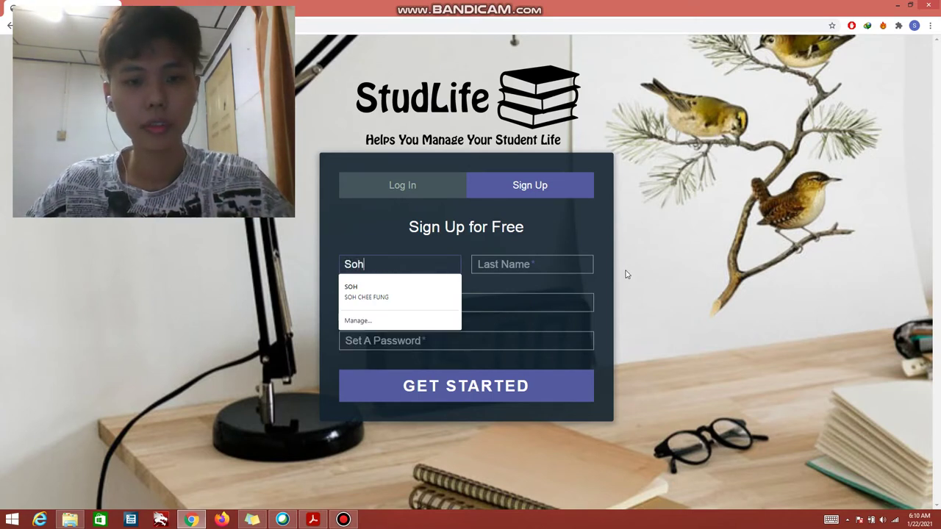
pyautogui.click(536, 264)
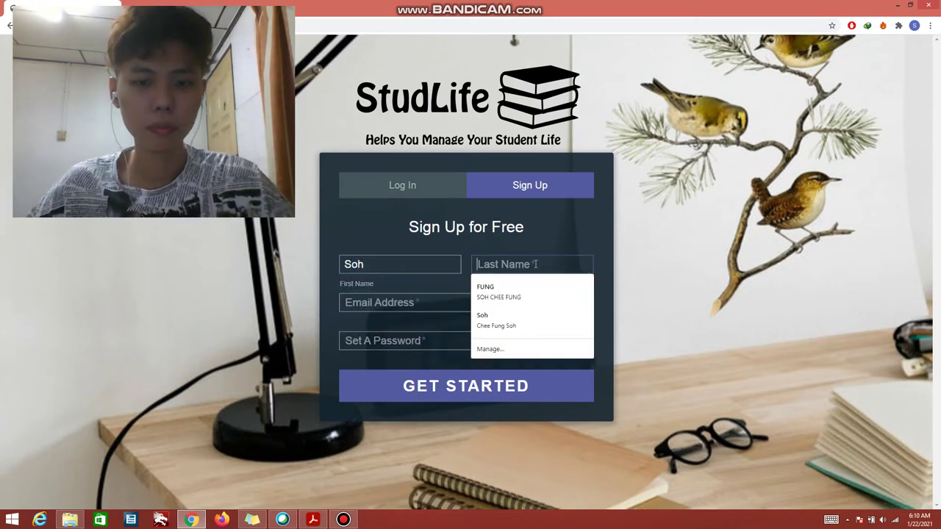
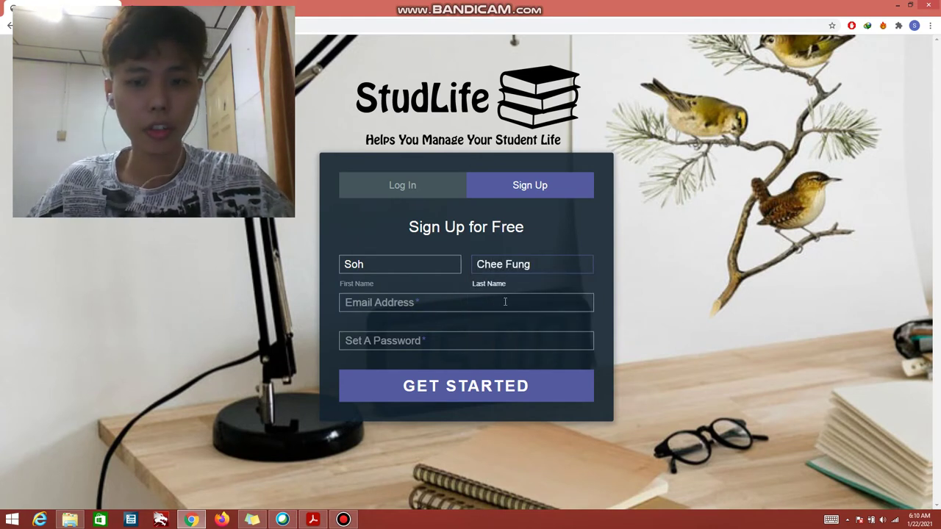
# Step: Add an email address and a password, submit, and dismiss the account-created message
pyautogui.click(504, 301)
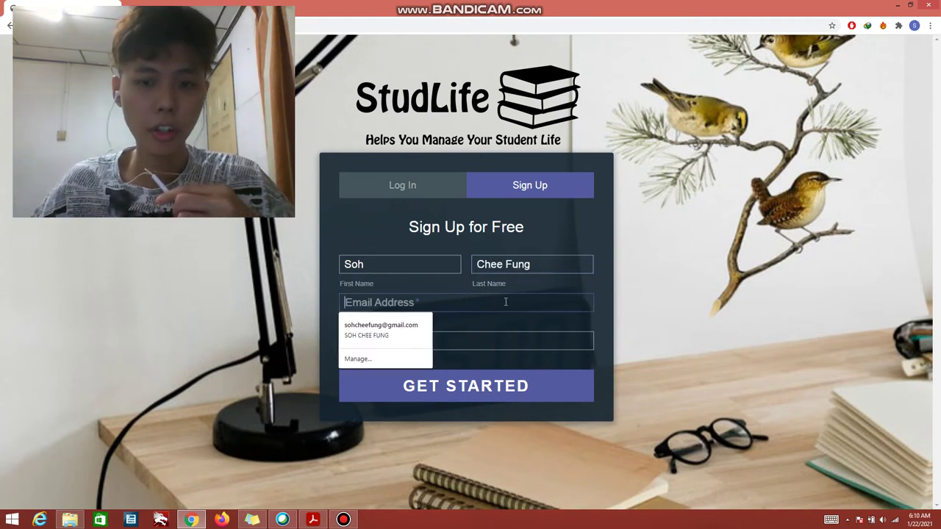
pyautogui.write('s')
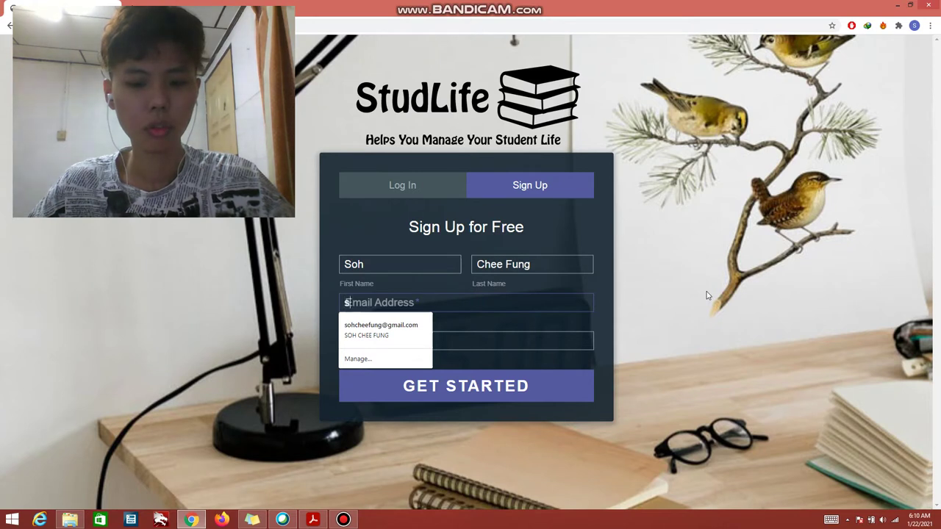
pyautogui.write('tud@email.com')
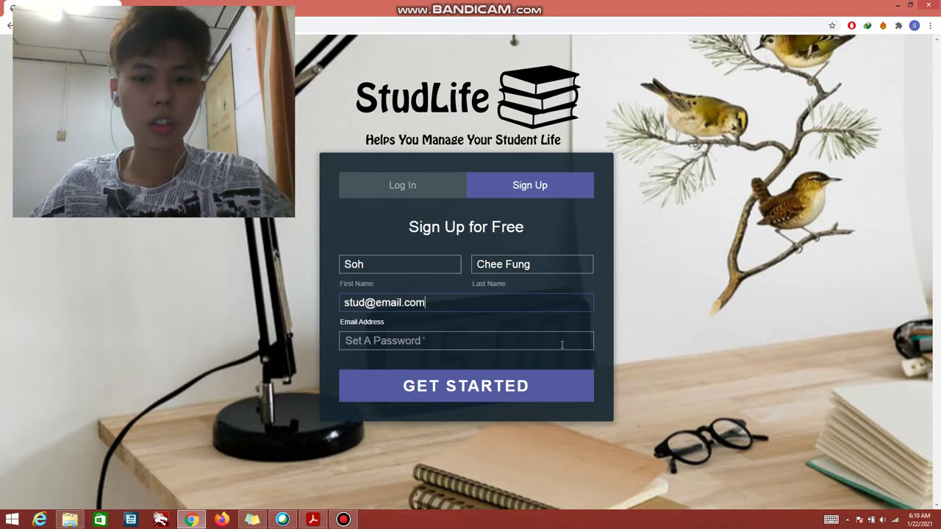
pyautogui.click(561, 345)
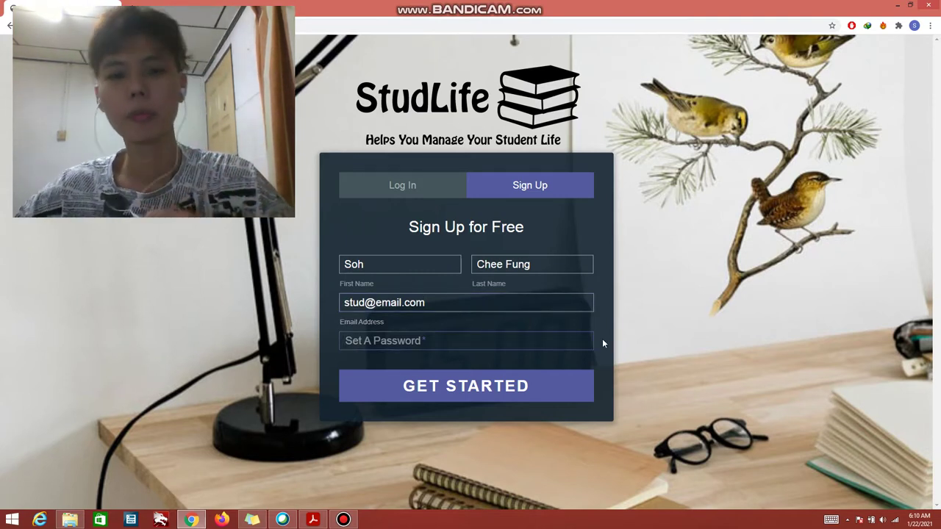
pyautogui.write('123')
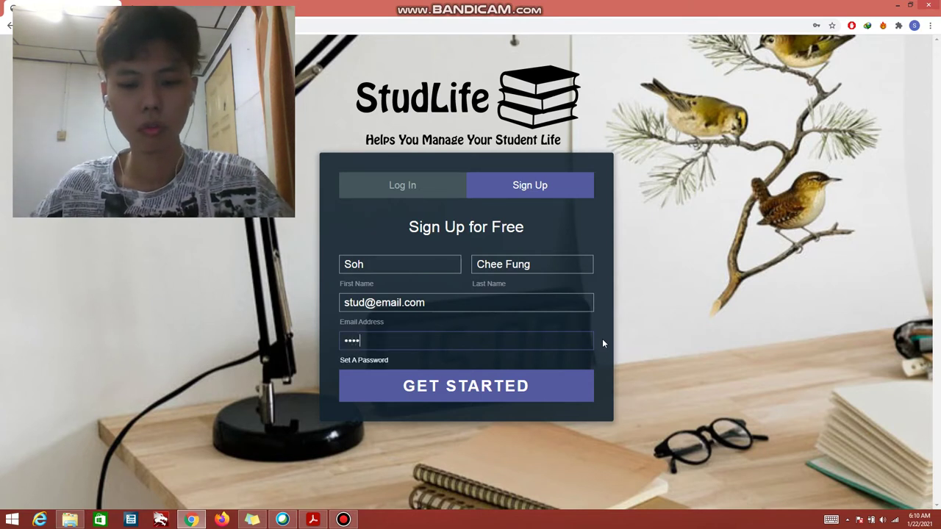
pyautogui.click(562, 383)
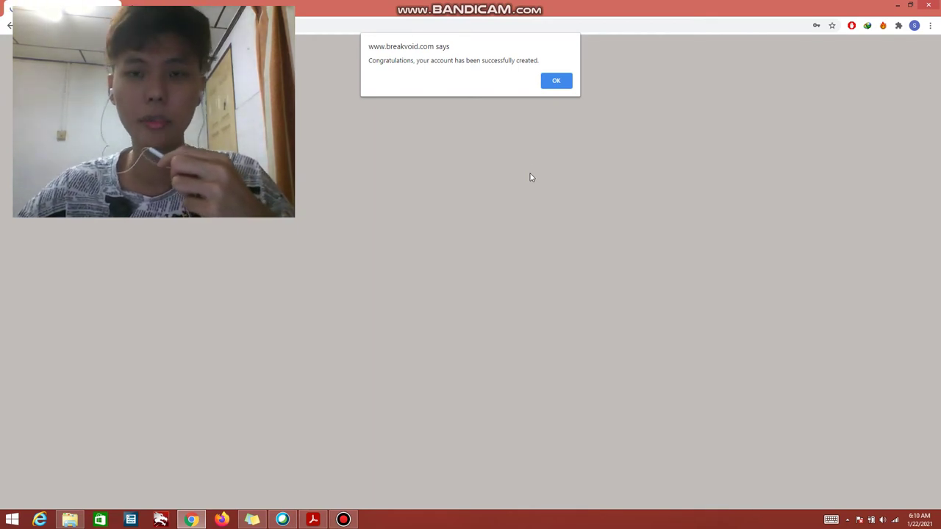
pyautogui.click(556, 80)
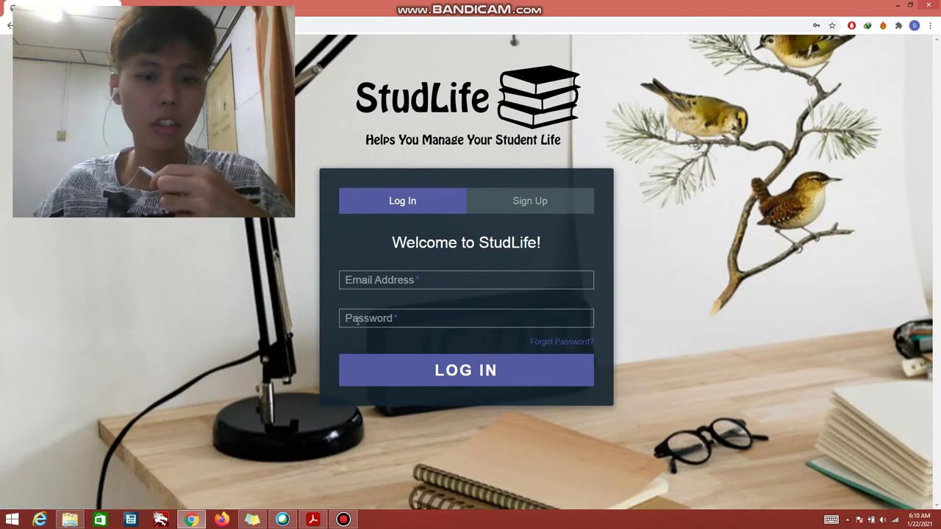
# Step: Log in with the new account's email address and password
pyautogui.click(419, 280)
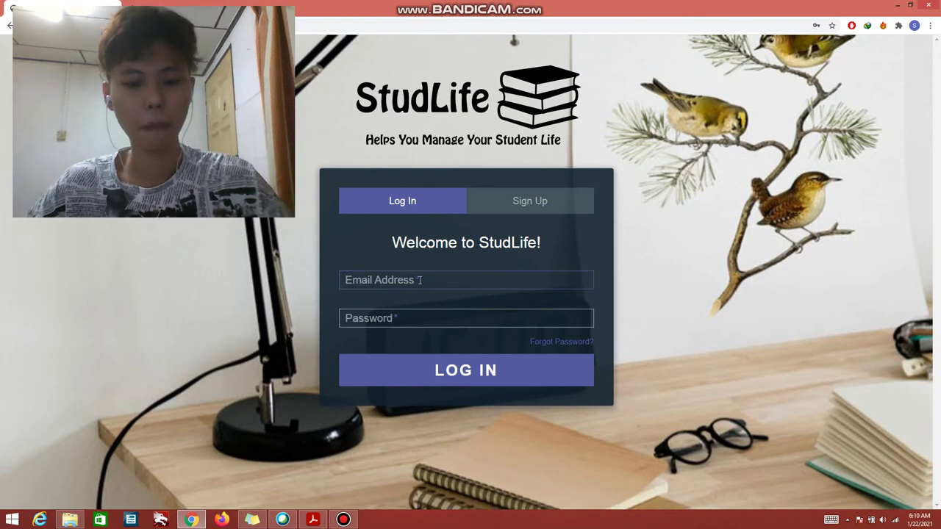
pyautogui.write('stud')
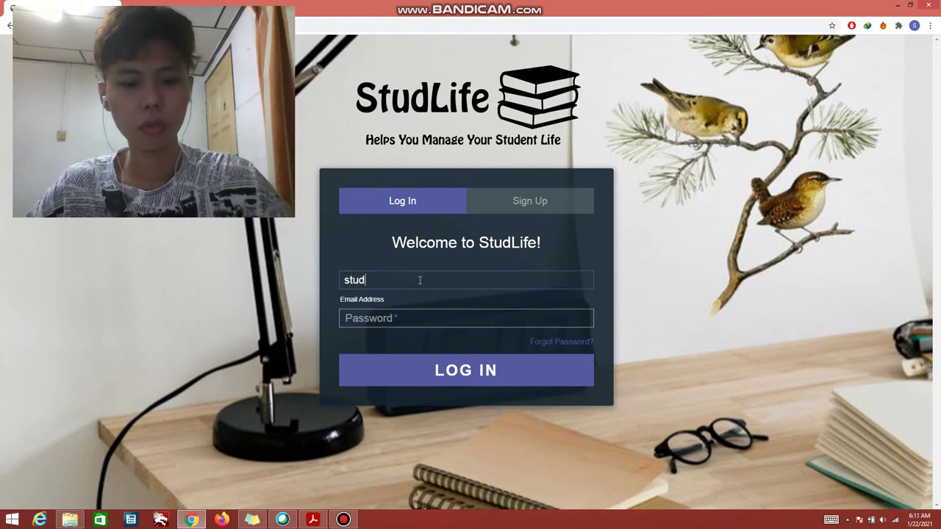
pyautogui.write('@email.c')
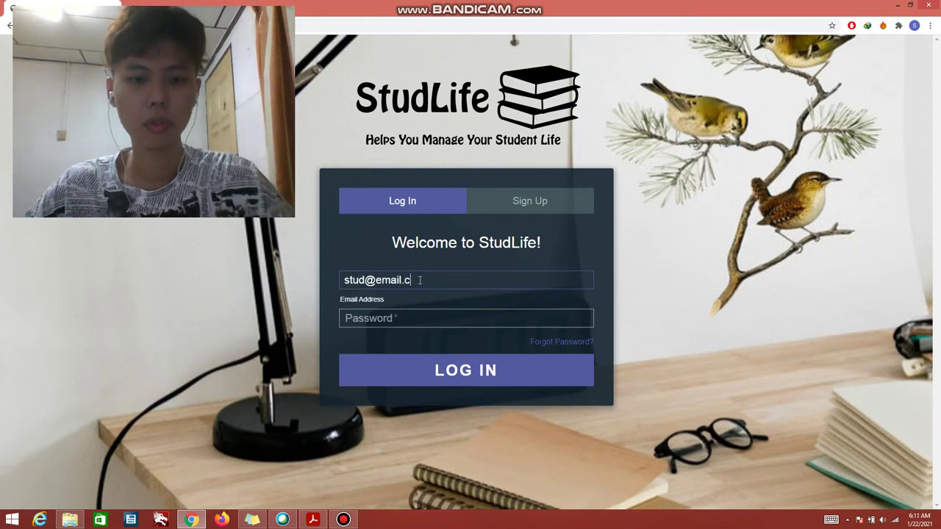
pyautogui.write('om')
pyautogui.click(456, 318)
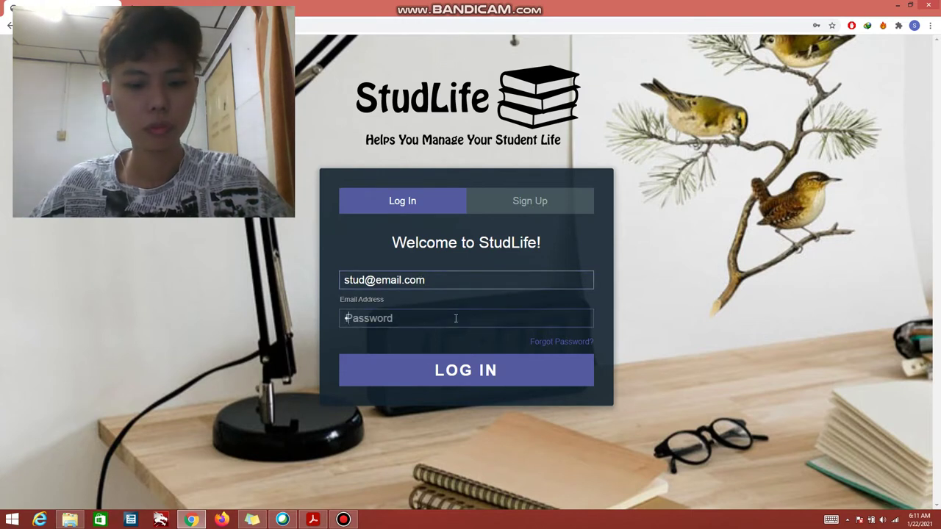
pyautogui.write('password')
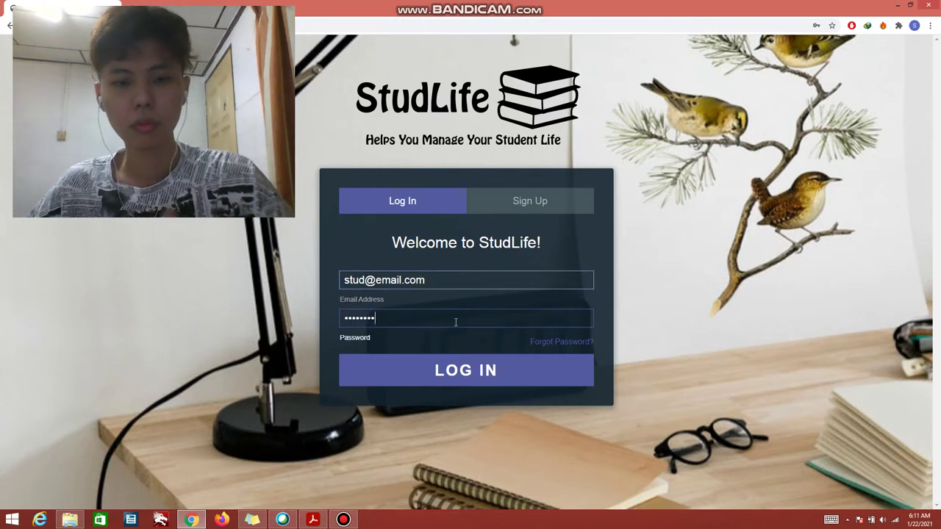
pyautogui.click(532, 375)
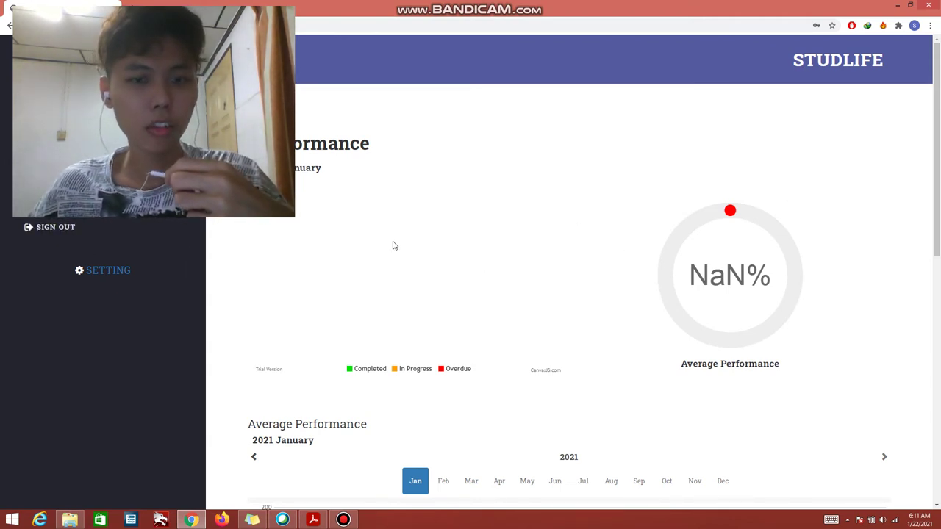
# Step: Sign out from the sidebar and confirm the prompt
pyautogui.click(90, 231)
pyautogui.click(507, 86)
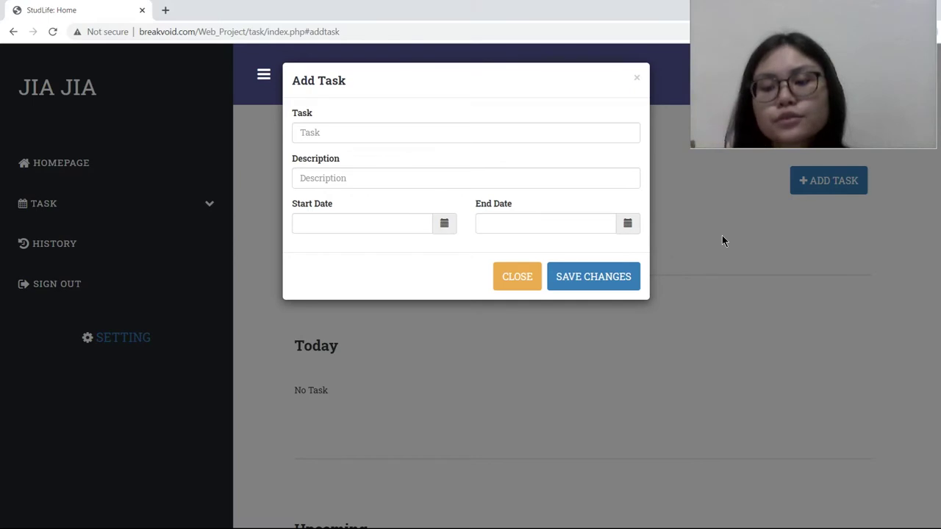
# Step: Close the open Add Task form and start a new task named PBL 3, described WEB
pyautogui.click(592, 75)
pyautogui.click(632, 78)
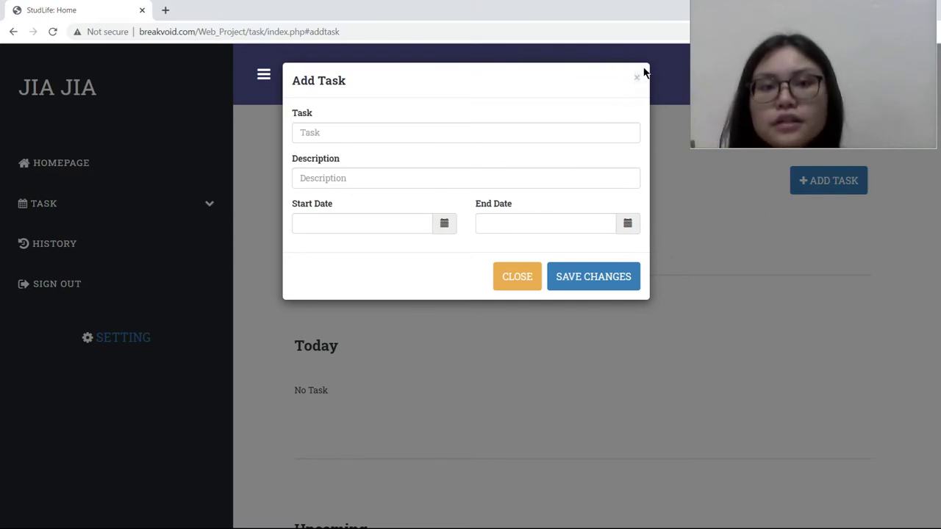
pyautogui.click(638, 74)
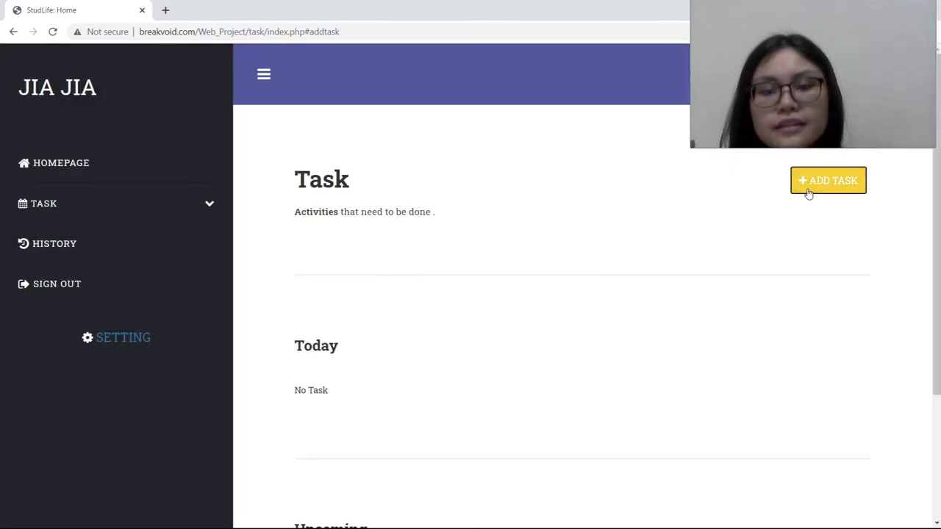
pyautogui.click(809, 192)
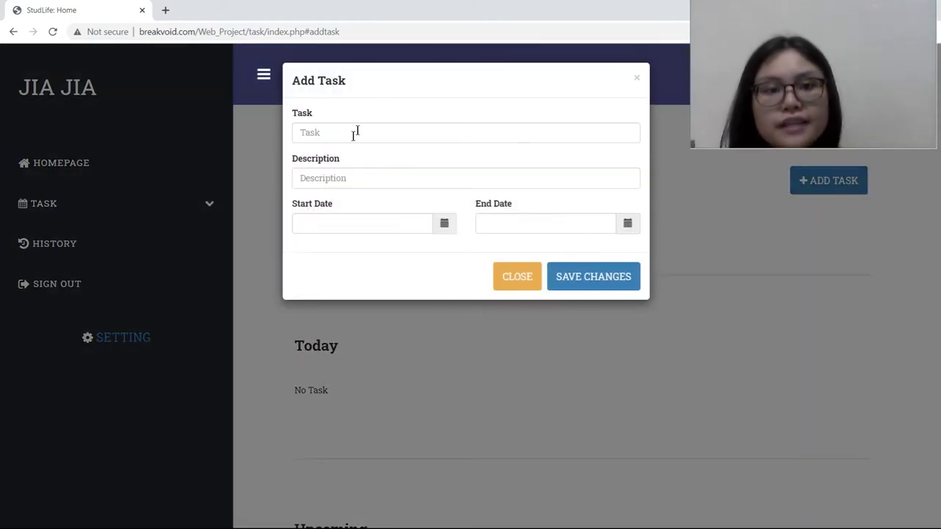
pyautogui.click(353, 131)
pyautogui.click(325, 158)
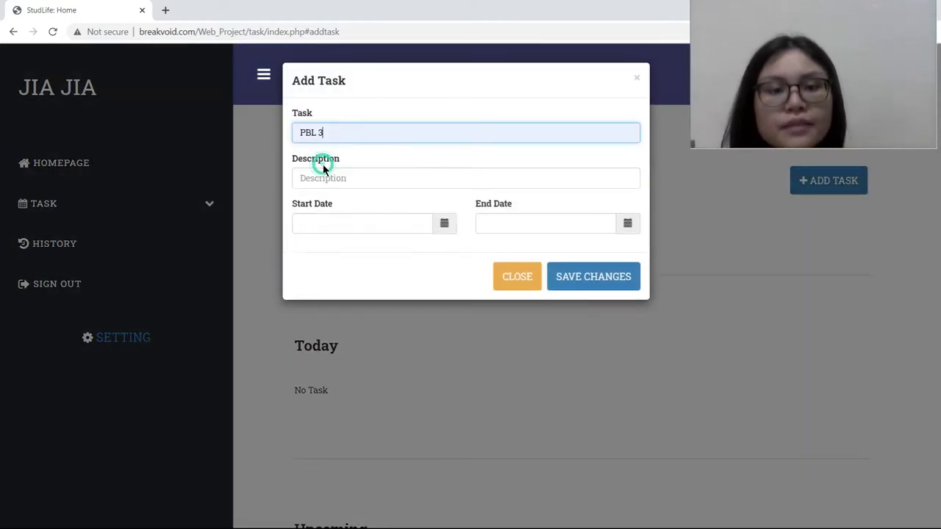
pyautogui.click(363, 178)
pyautogui.click(343, 205)
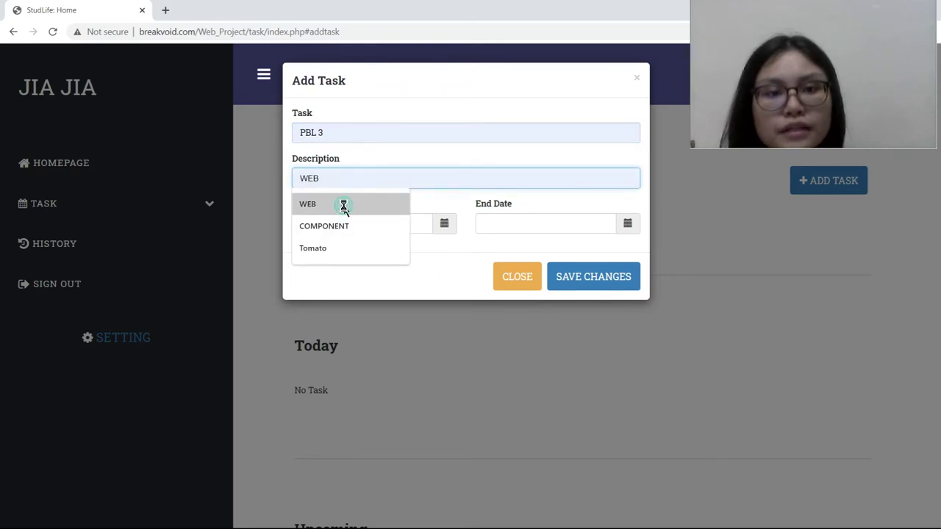
# Step: Set the task's start time to 02:34 PM
pyautogui.click(438, 231)
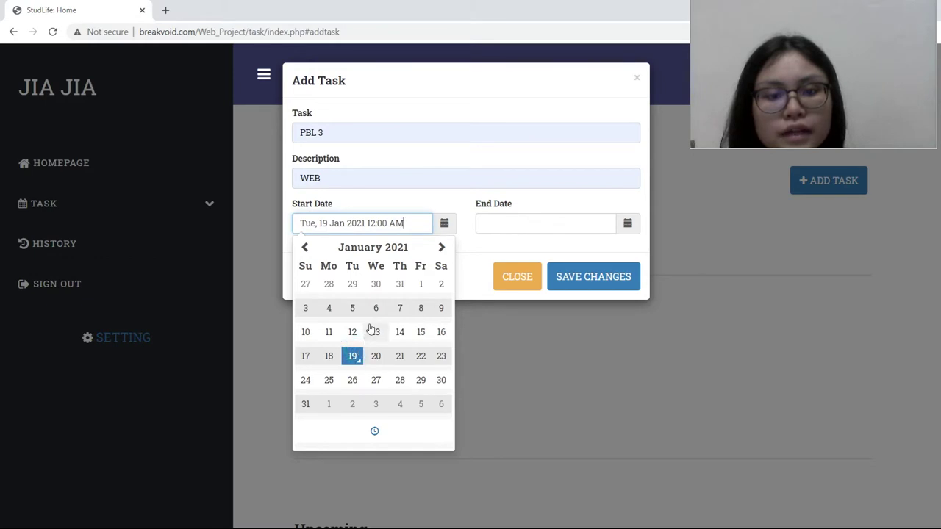
pyautogui.click(415, 434)
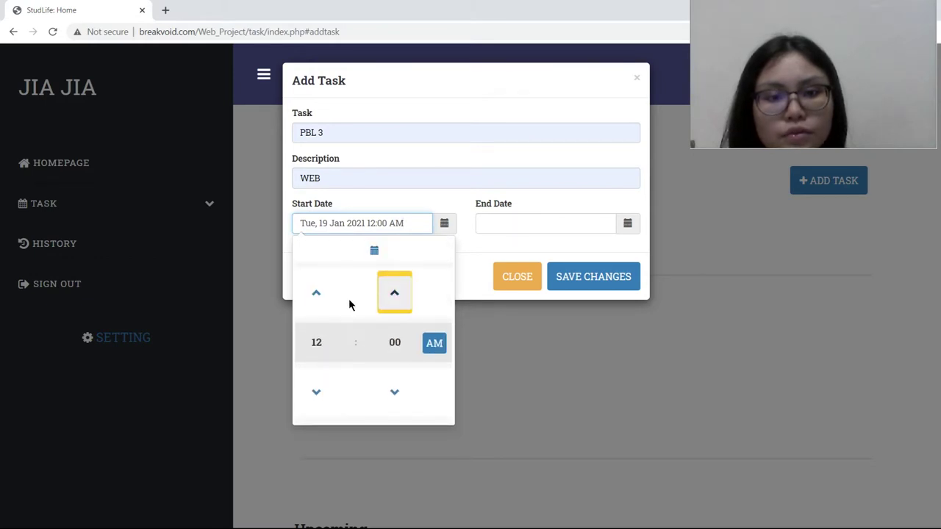
pyautogui.click(316, 292)
pyautogui.click(316, 292)
pyautogui.click(316, 293)
pyautogui.click(316, 293)
pyautogui.click(317, 390)
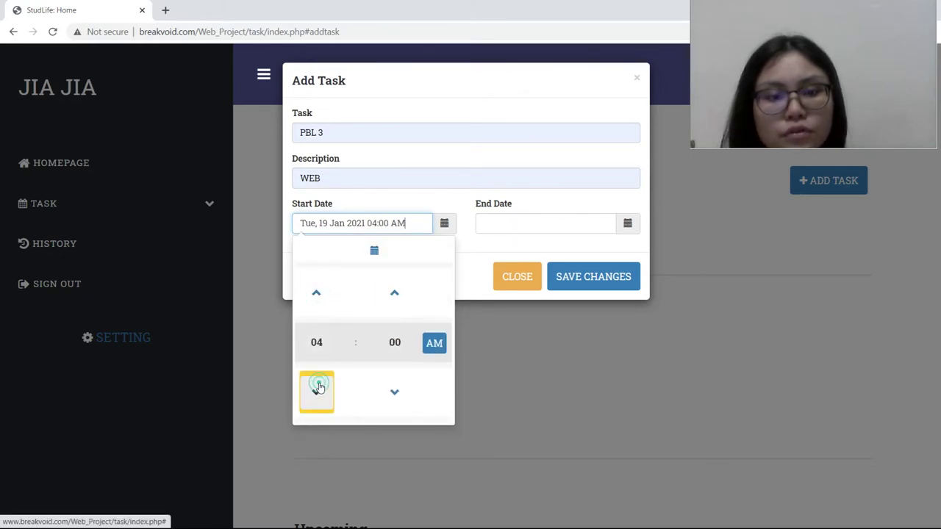
pyautogui.click(314, 303)
pyautogui.click(315, 303)
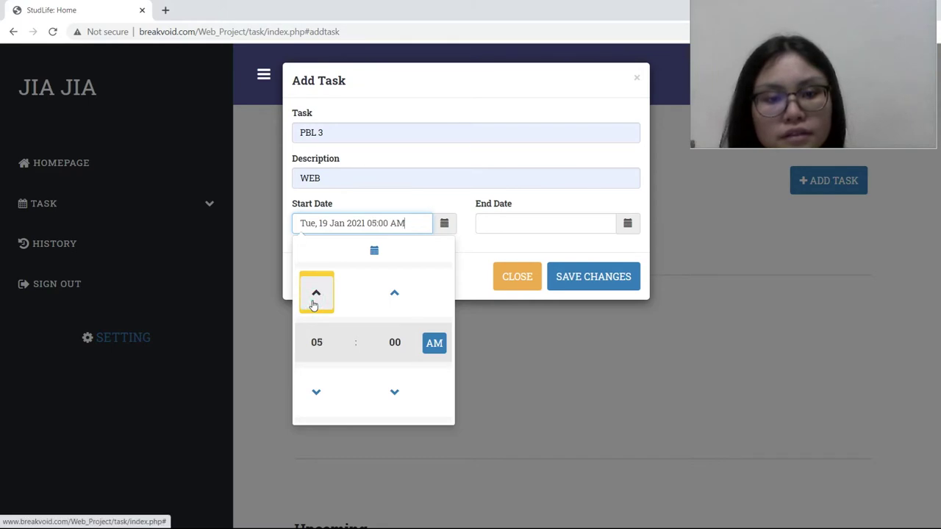
pyautogui.click(316, 392)
pyautogui.click(316, 392)
pyautogui.click(316, 391)
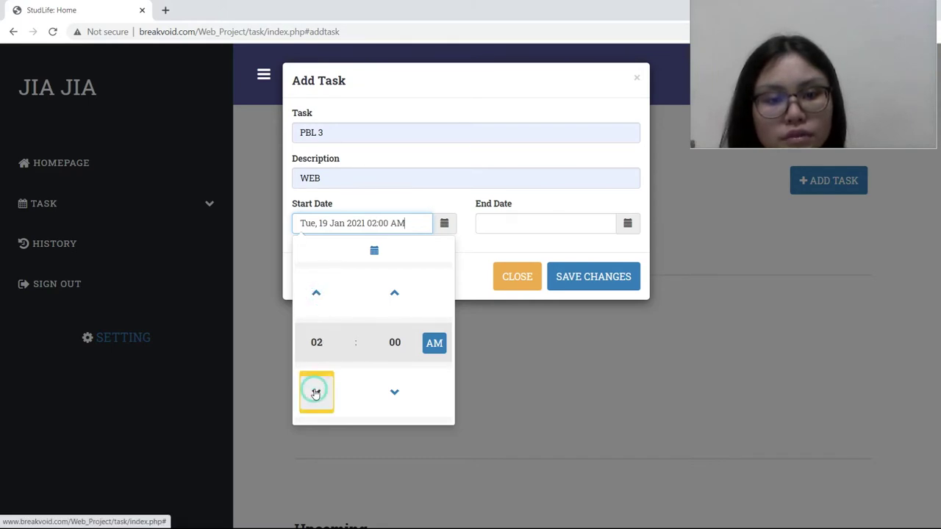
pyautogui.click(388, 291)
pyautogui.click(387, 291)
pyautogui.click(386, 291)
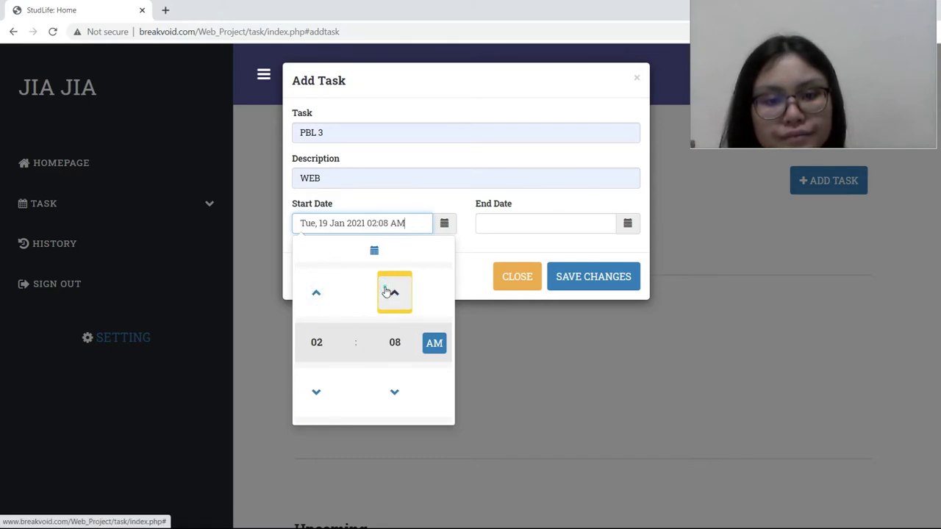
pyautogui.click(387, 292)
pyautogui.click(387, 292)
pyautogui.click(387, 291)
pyautogui.click(386, 292)
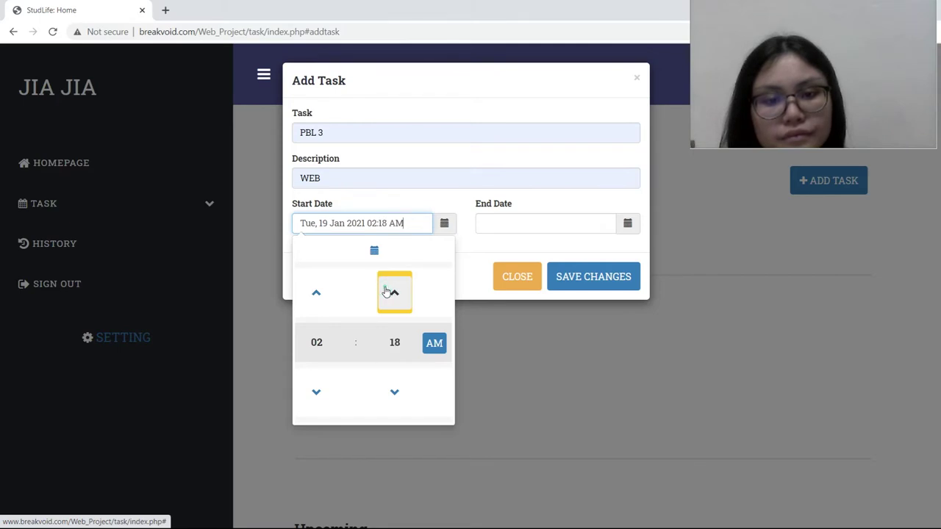
pyautogui.tripleClick(387, 292)
pyautogui.tripleClick(387, 292)
pyautogui.tripleClick(386, 292)
pyautogui.doubleClick(387, 292)
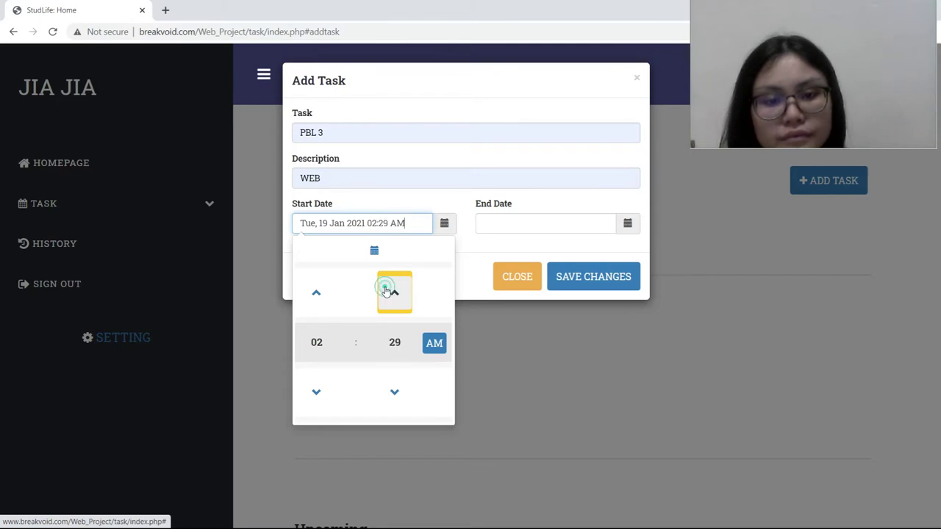
pyautogui.doubleClick(386, 292)
pyautogui.click(387, 291)
pyautogui.click(386, 292)
pyautogui.click(386, 292)
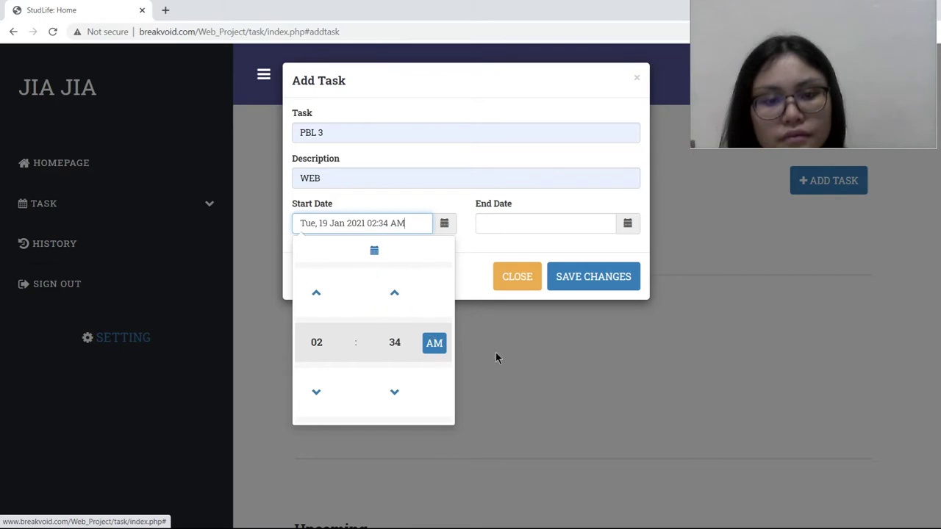
pyautogui.click(435, 343)
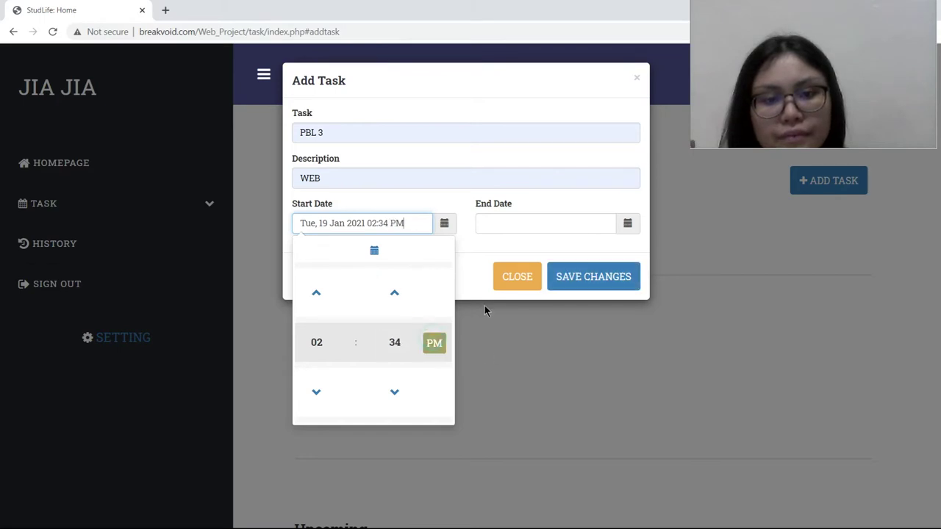
pyautogui.click(446, 224)
# Step: Set the end date to 19 Jan 2021 at 03:36 PM
pyautogui.click(632, 224)
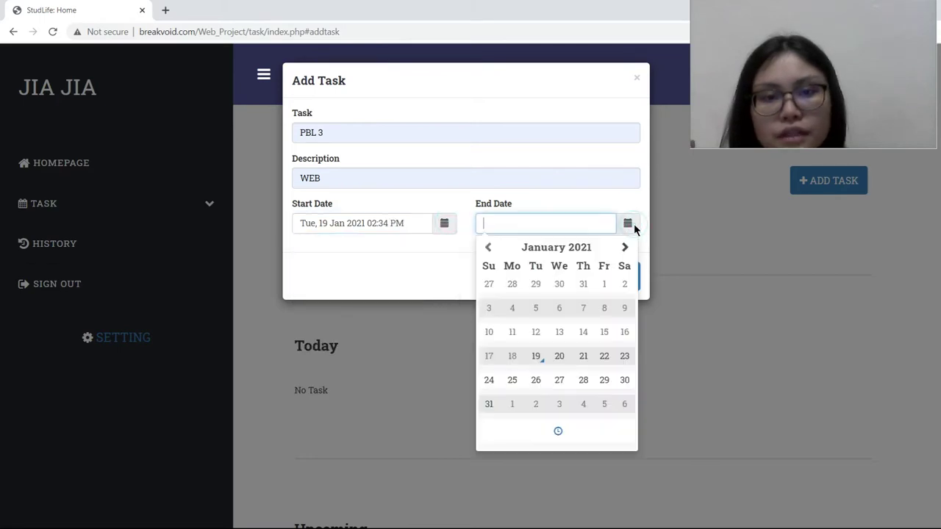
pyautogui.click(535, 356)
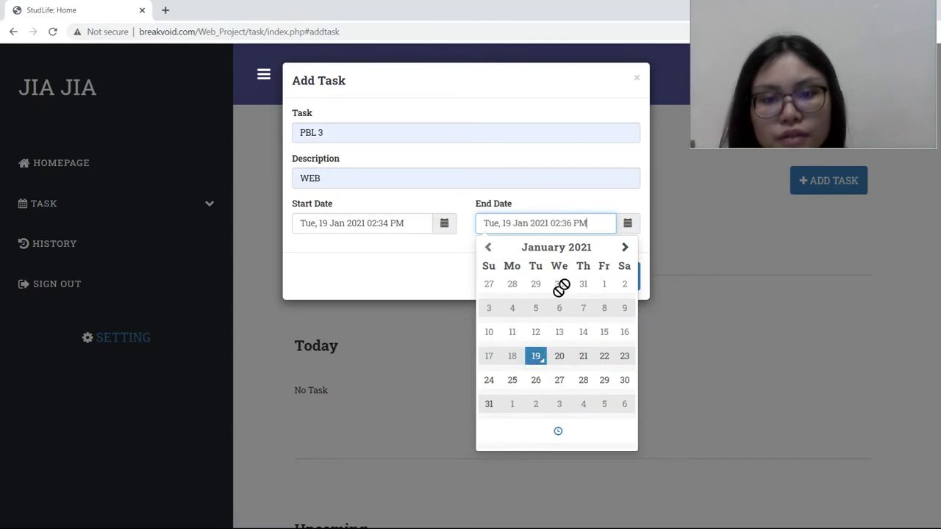
pyautogui.click(629, 227)
pyautogui.click(629, 228)
pyautogui.click(580, 426)
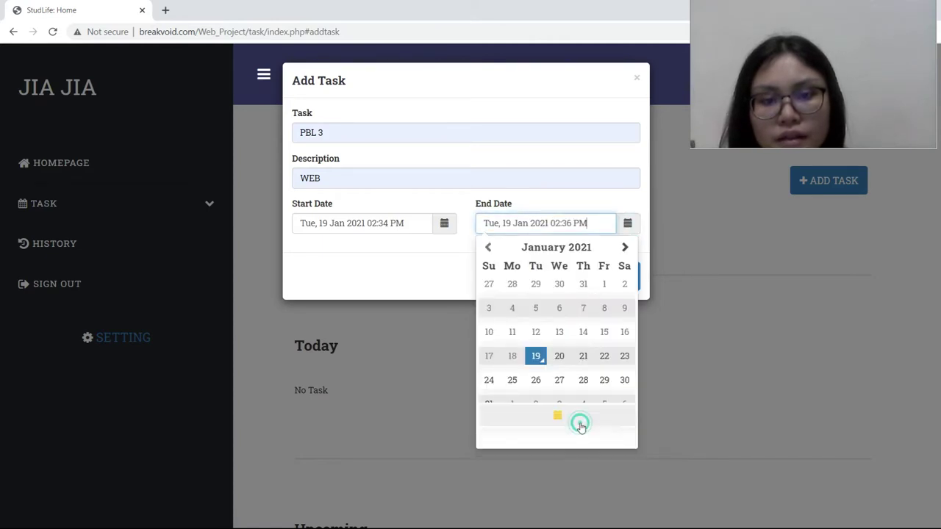
pyautogui.click(498, 296)
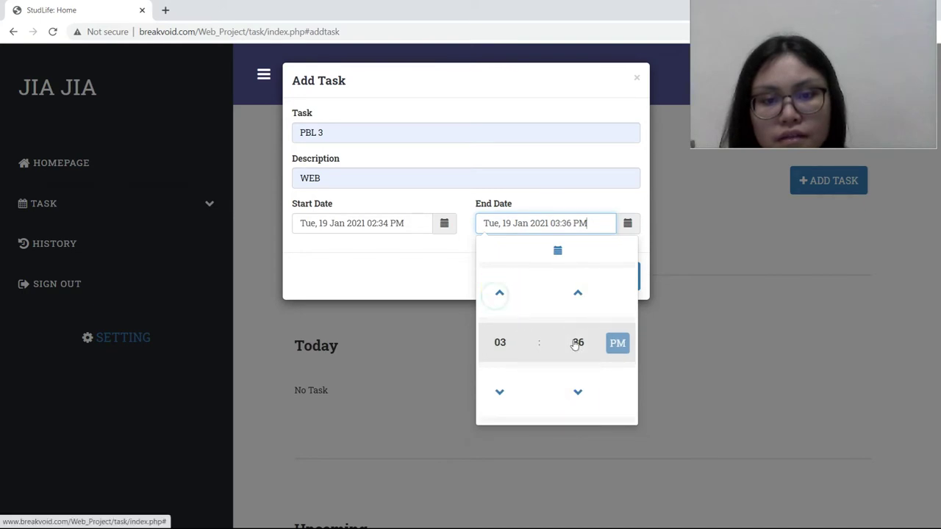
pyautogui.click(627, 225)
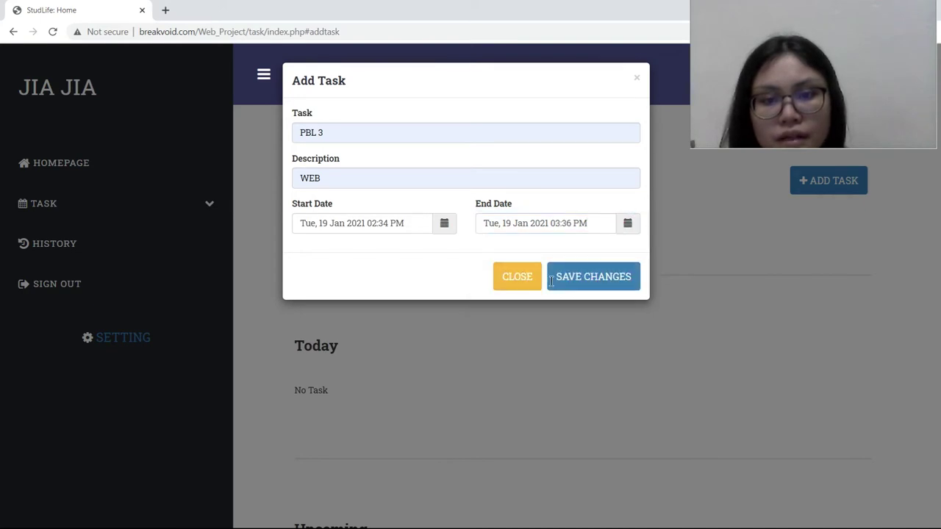
# Step: Save the PBL 3 task and check it appears under Today
pyautogui.click(592, 278)
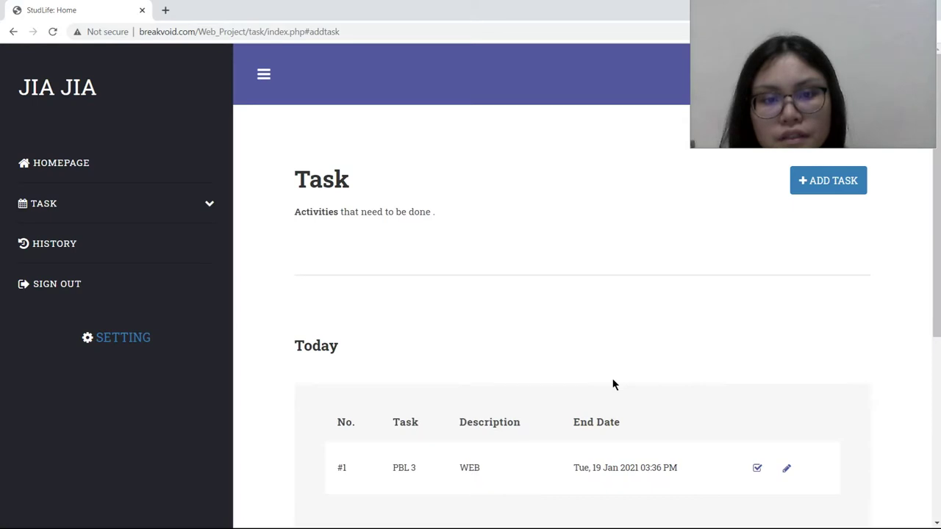
pyautogui.scroll(-2, 614, 384)
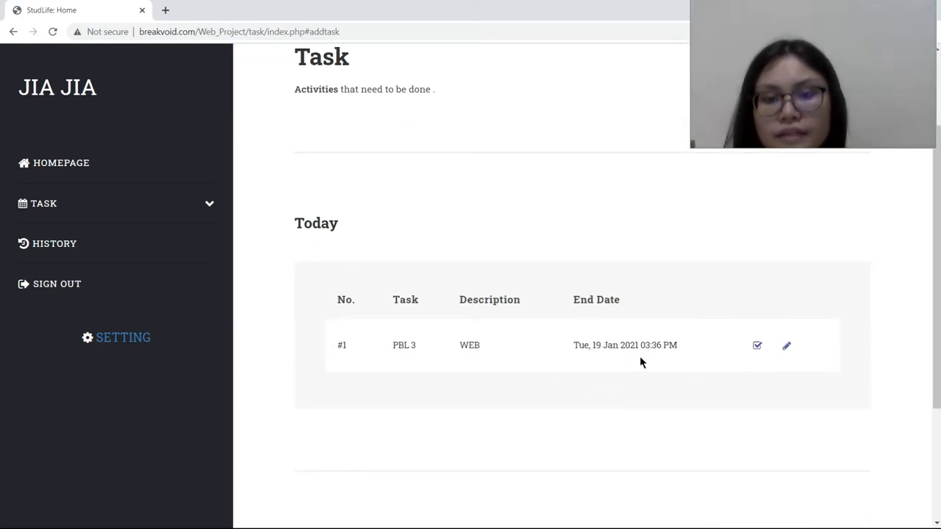
pyautogui.scroll(-3, 638, 331)
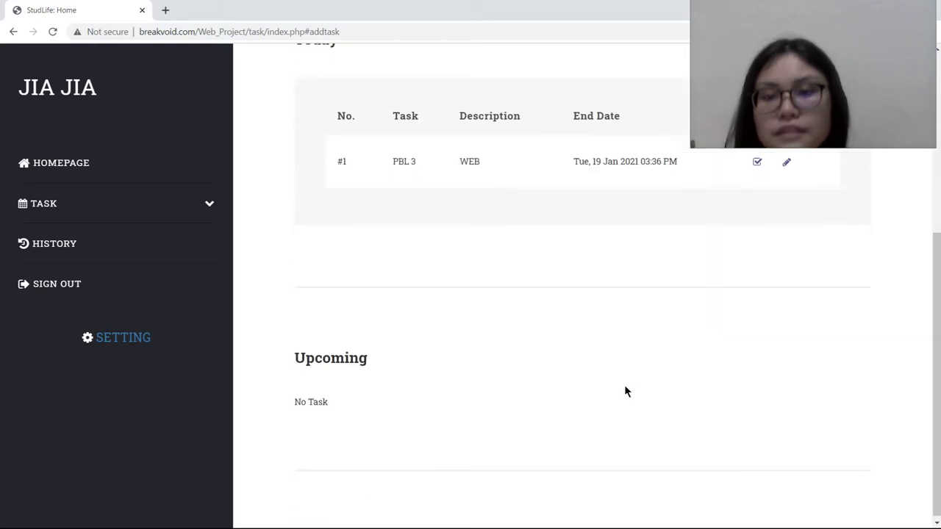
pyautogui.scroll(2, 639, 353)
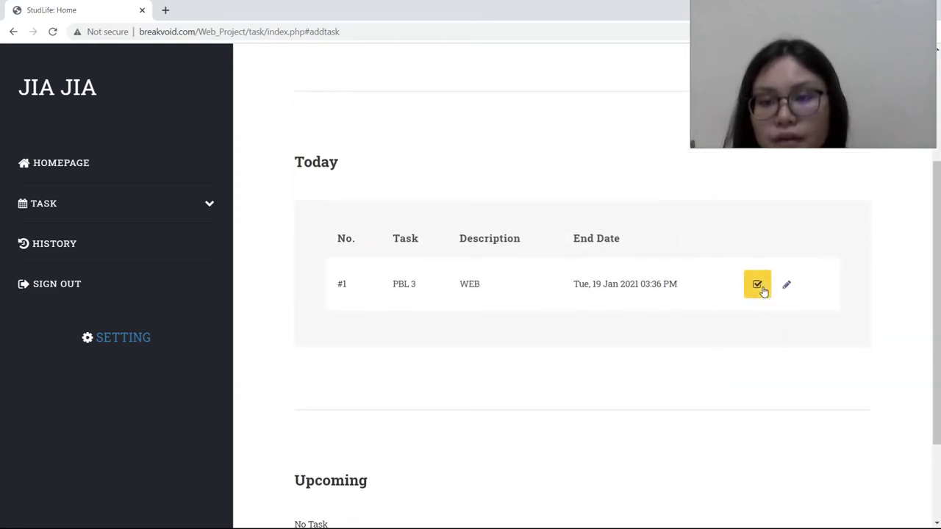
# Step: Reschedule PBL 3 to start 20 Jan and end 21 Jan 2021, and save
pyautogui.click(786, 284)
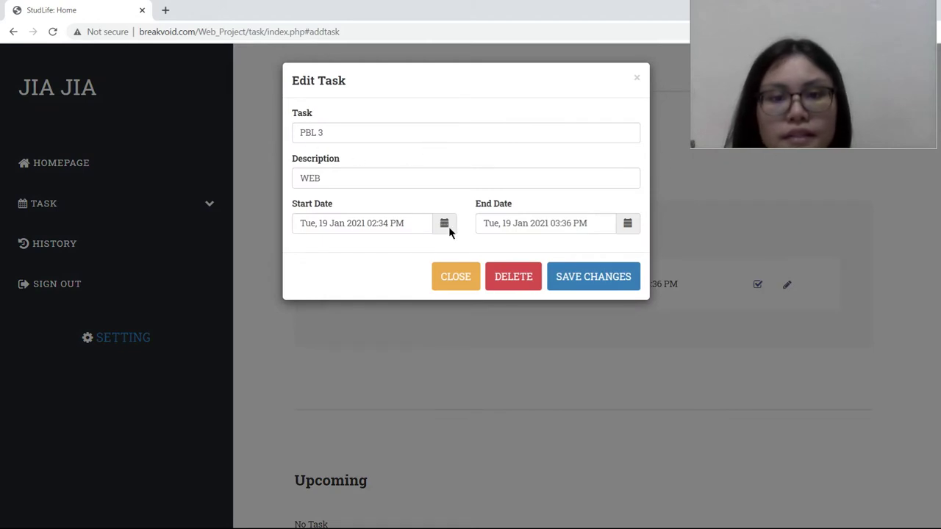
pyautogui.click(446, 226)
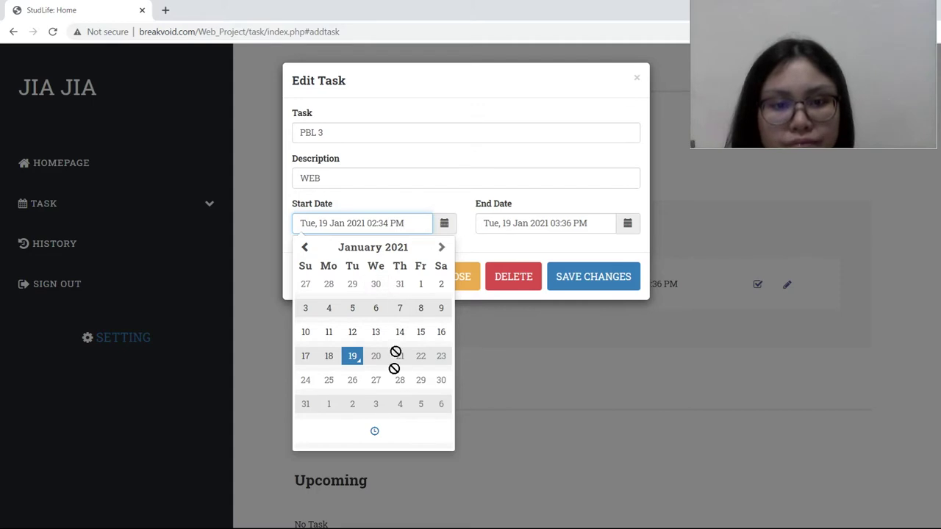
pyautogui.click(627, 223)
pyautogui.click(628, 226)
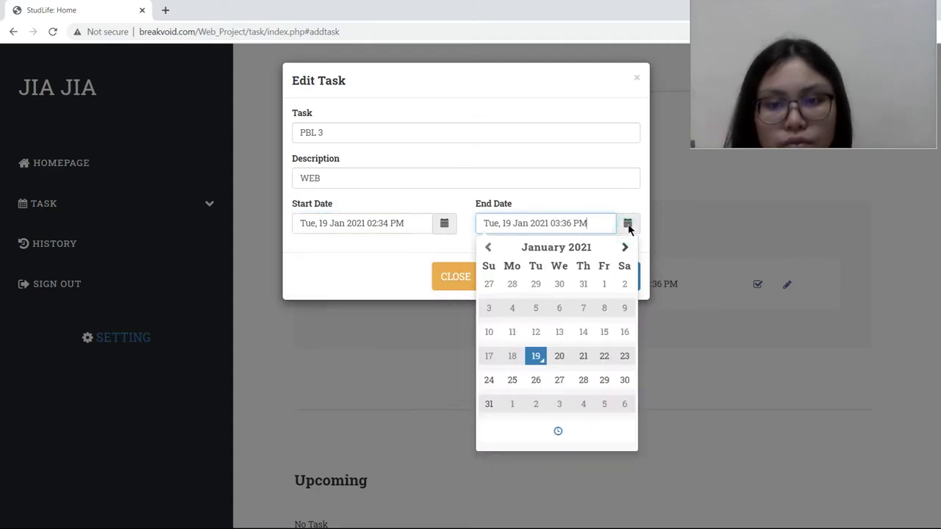
pyautogui.click(583, 355)
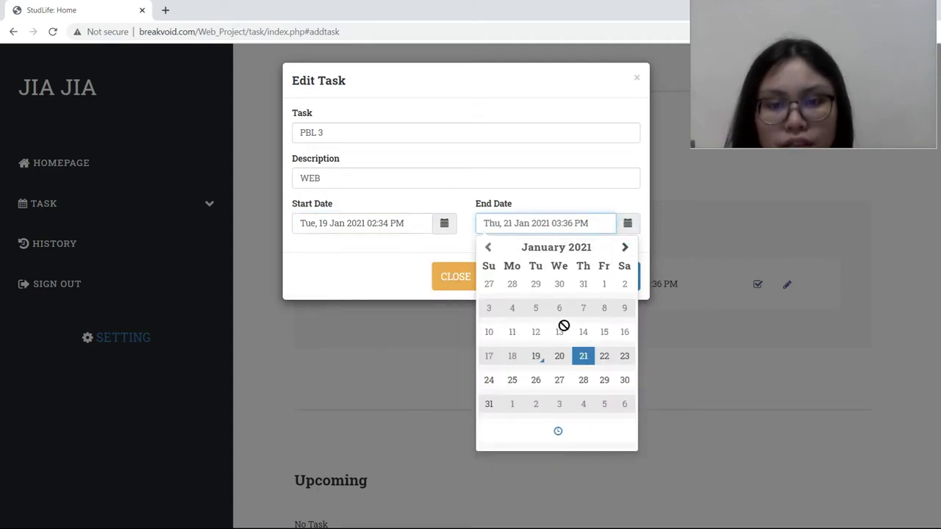
pyautogui.click(626, 226)
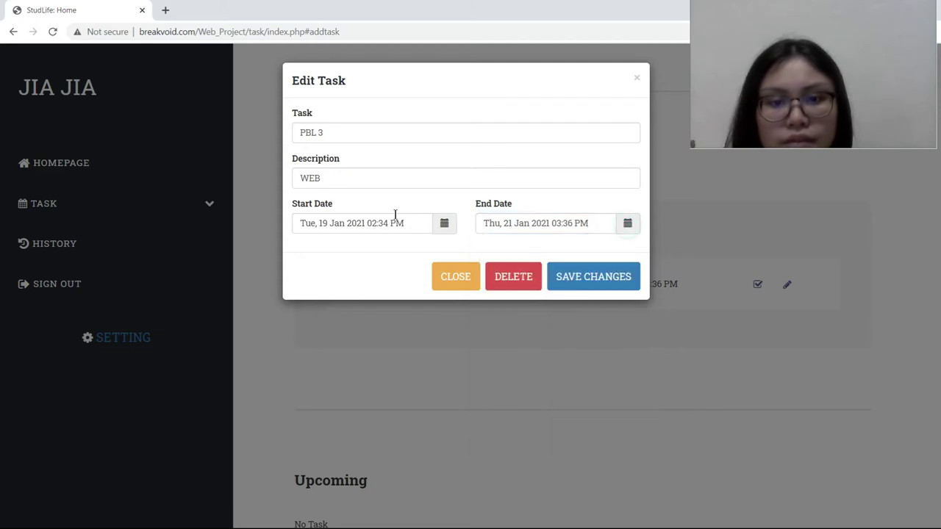
pyautogui.click(444, 225)
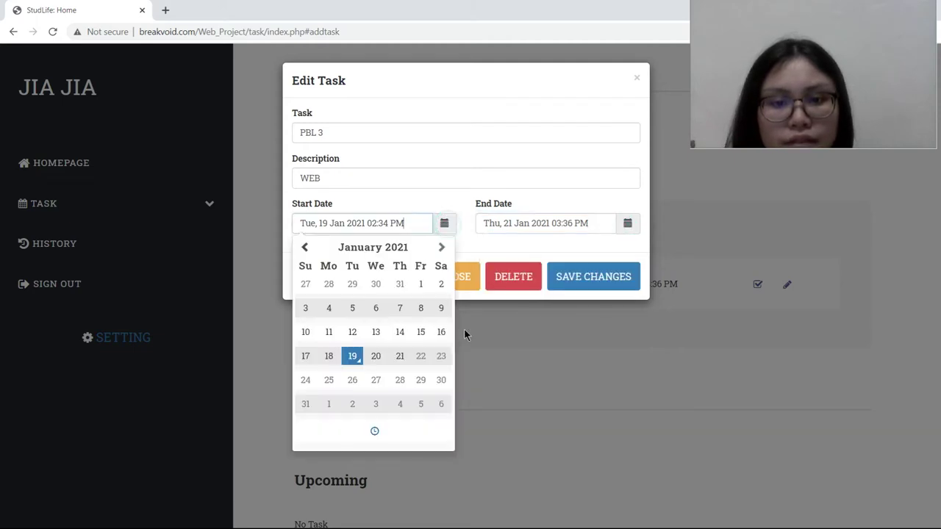
pyautogui.click(375, 357)
pyautogui.click(443, 223)
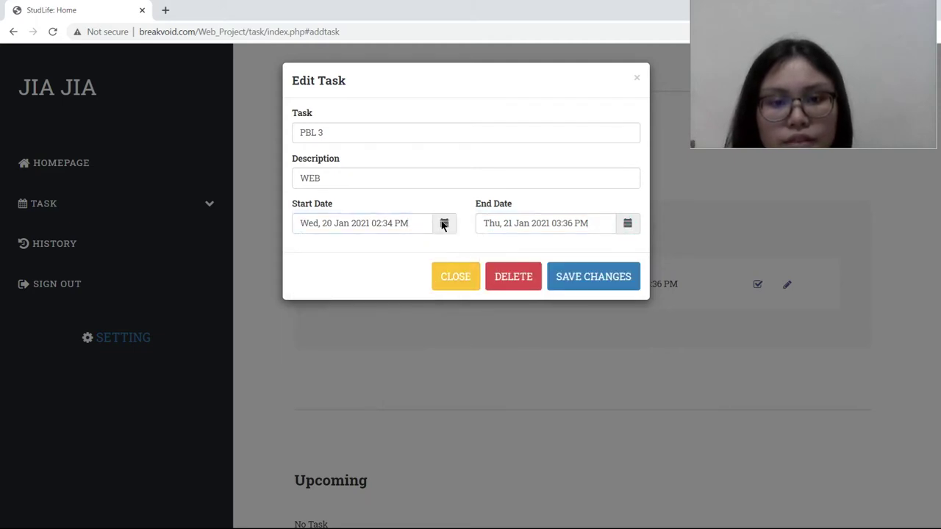
pyautogui.click(580, 278)
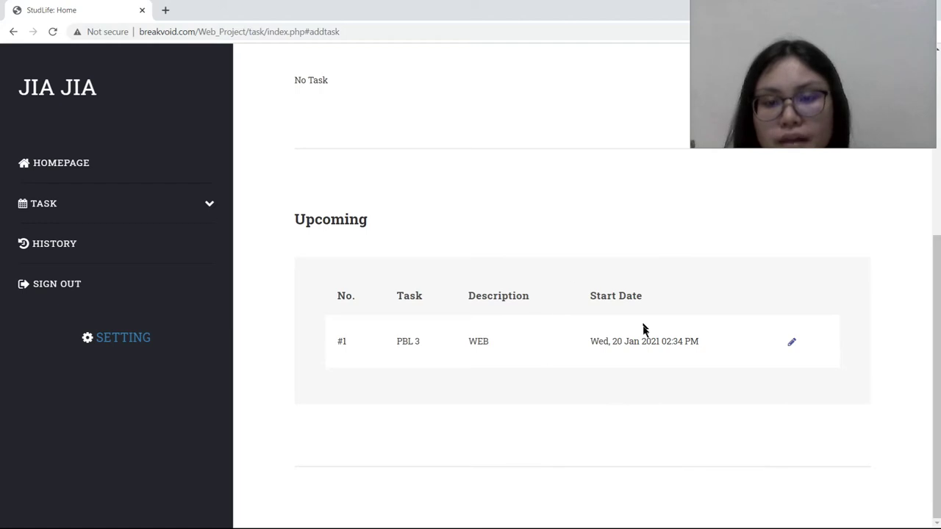
# Step: Delete the upcoming PBL 3 task and confirm
pyautogui.click(792, 342)
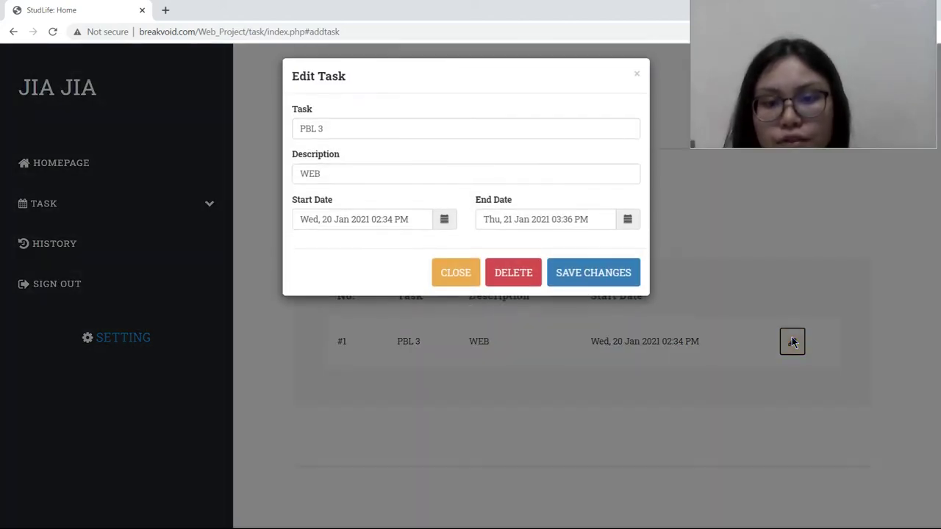
pyautogui.click(509, 280)
pyautogui.click(530, 101)
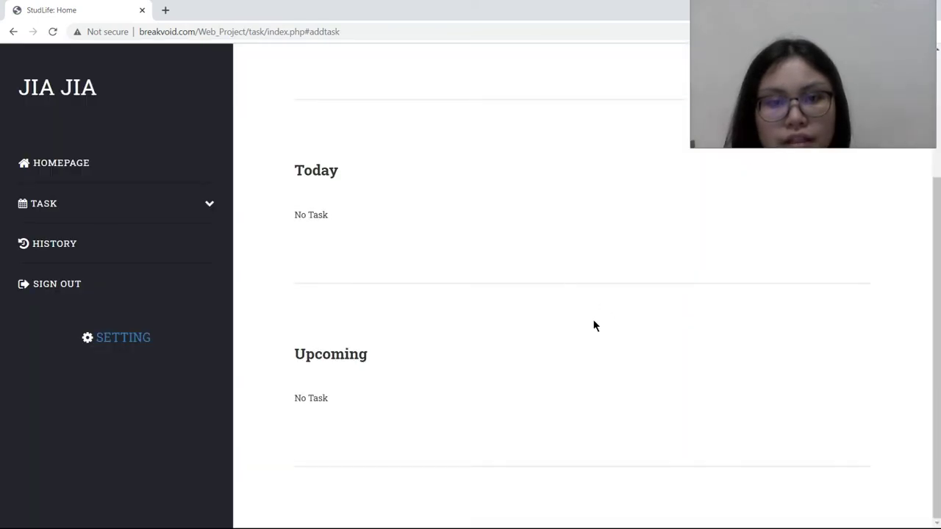
# Step: Scroll through the empty Today and Upcoming task lists
pyautogui.scroll(-3, 415, 252)
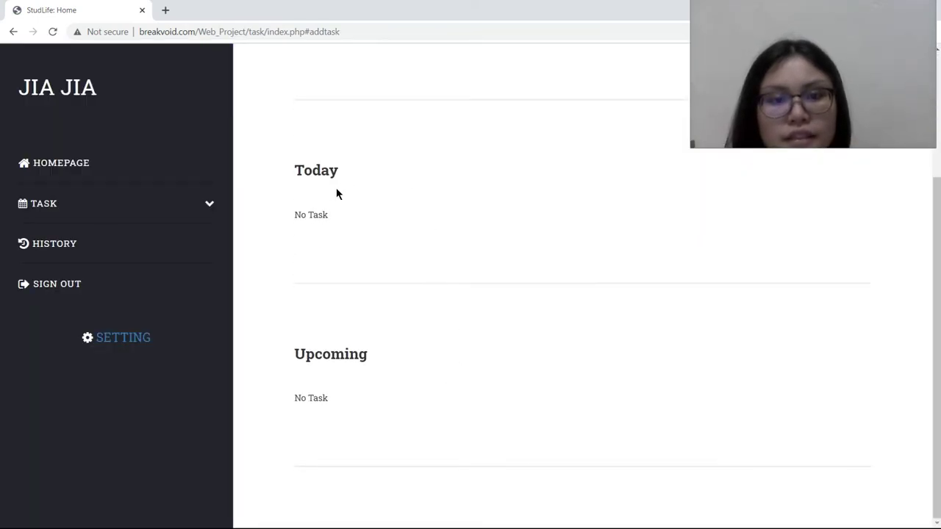
pyautogui.scroll(3, 435, 348)
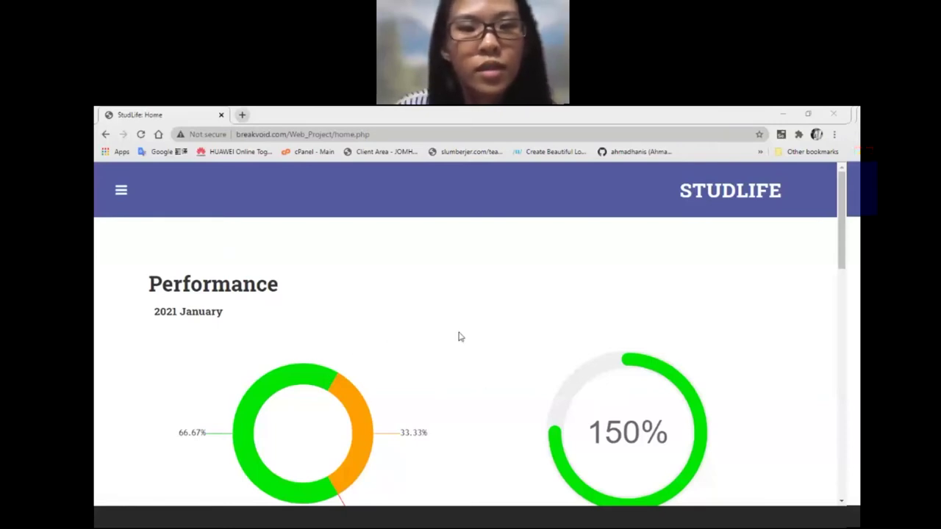
pyautogui.scroll(-1, 458, 336)
pyautogui.scroll(1, 458, 336)
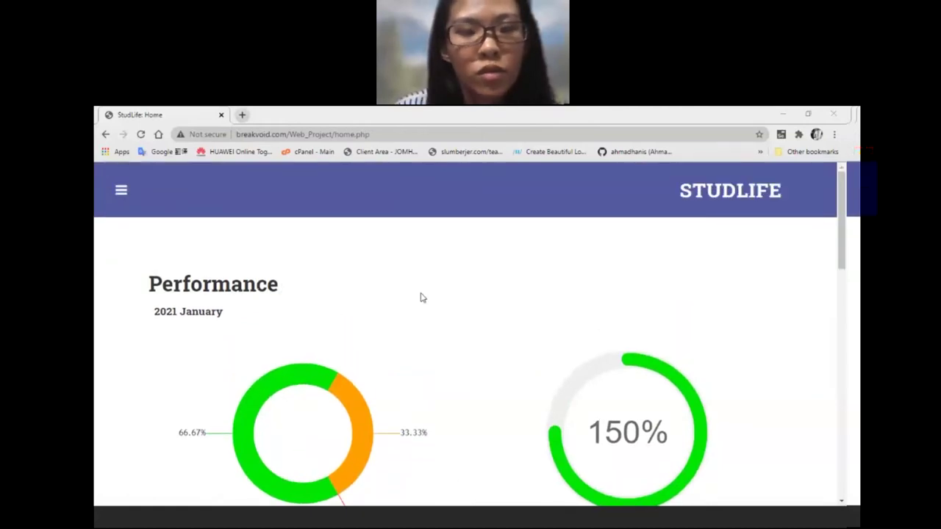
pyautogui.scroll(-1, 410, 349)
pyautogui.moveTo(324, 350)
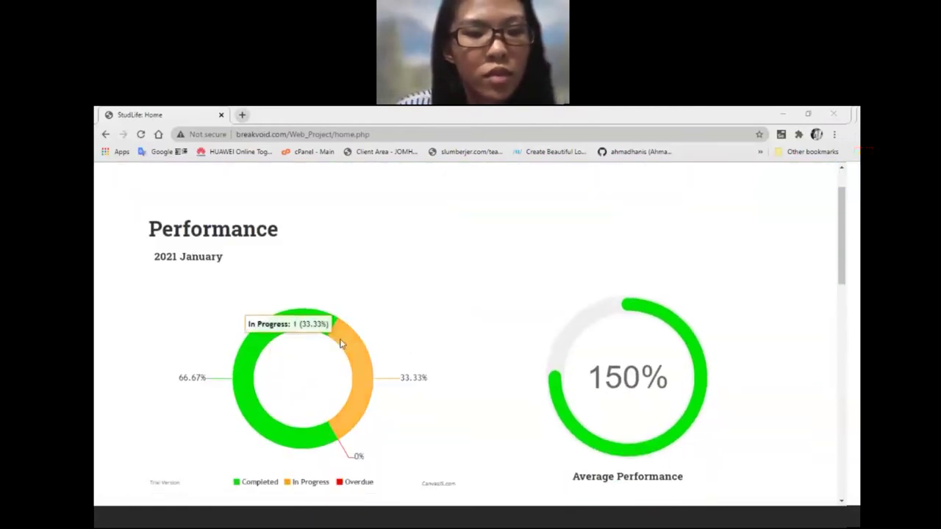
pyautogui.scroll(-1, 324, 350)
pyautogui.moveTo(241, 357)
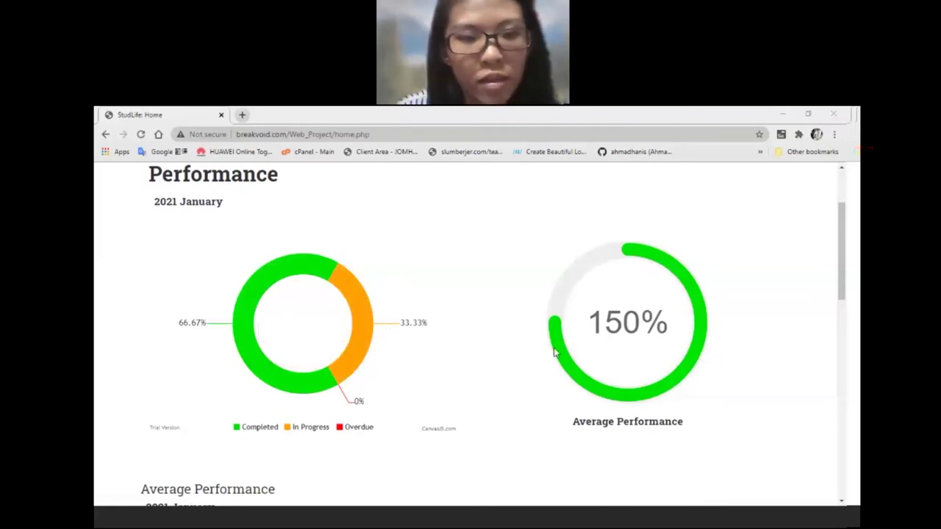
pyautogui.moveTo(278, 387)
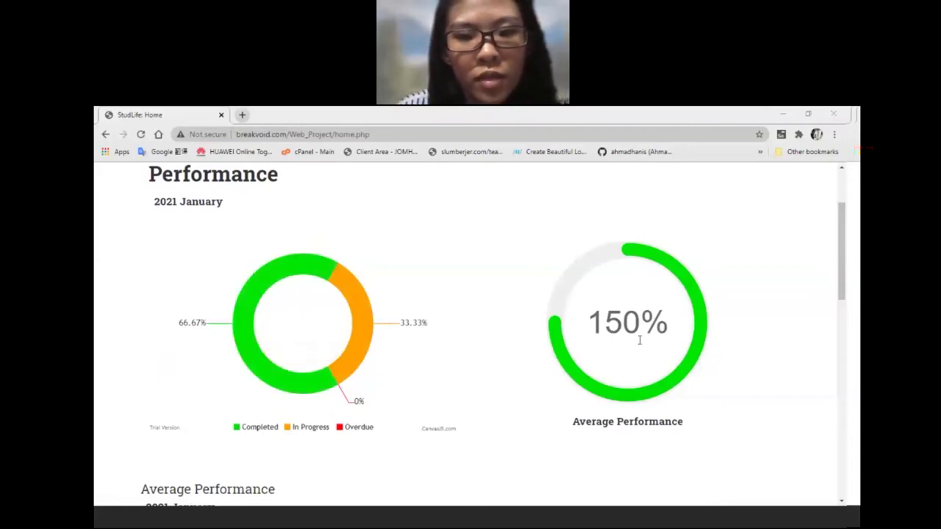
# Step: Scroll down through the Average Performance line chart and the Statistics task chart
pyautogui.scroll(-3, 625, 339)
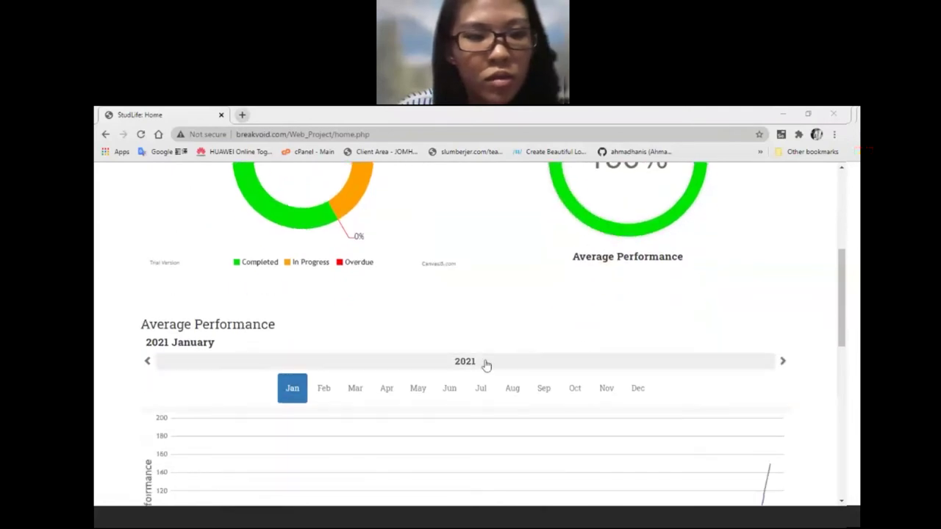
pyautogui.scroll(-1, 484, 364)
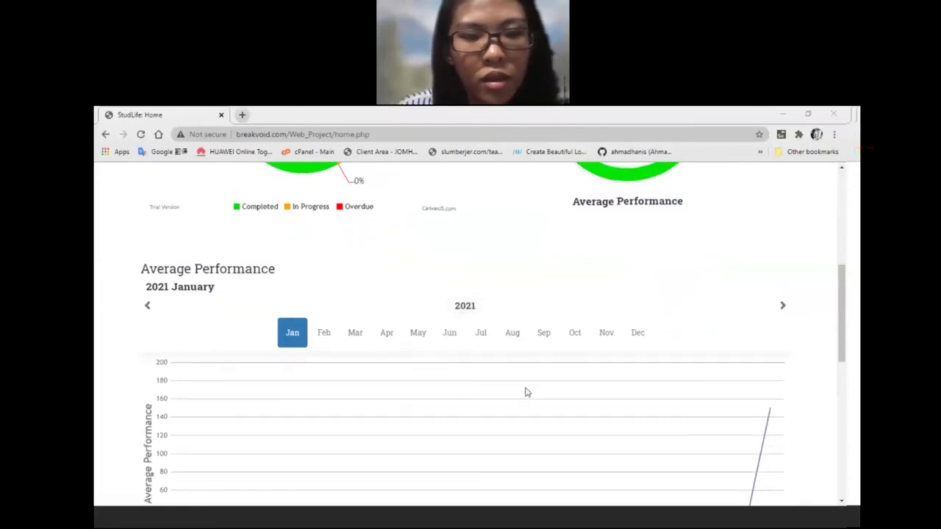
pyautogui.scroll(-1, 254, 383)
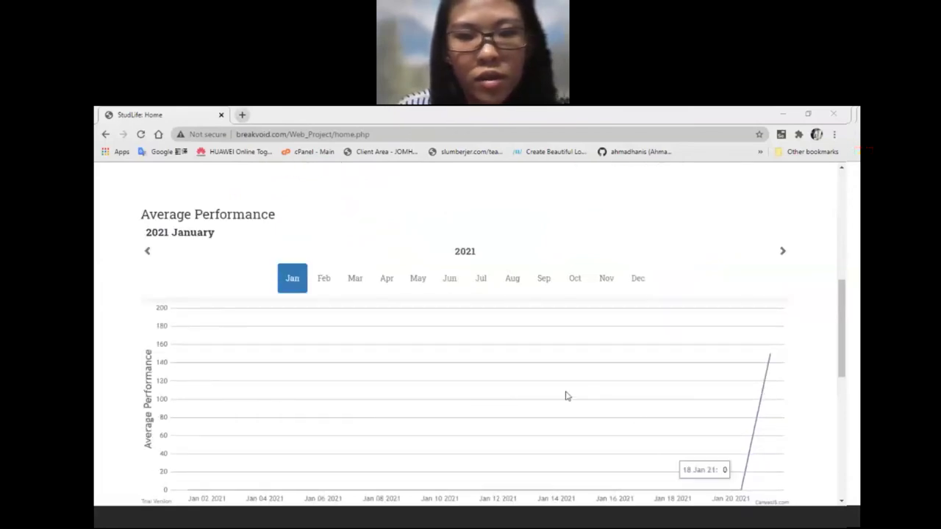
pyautogui.scroll(-2, 536, 382)
pyautogui.scroll(-1, 472, 379)
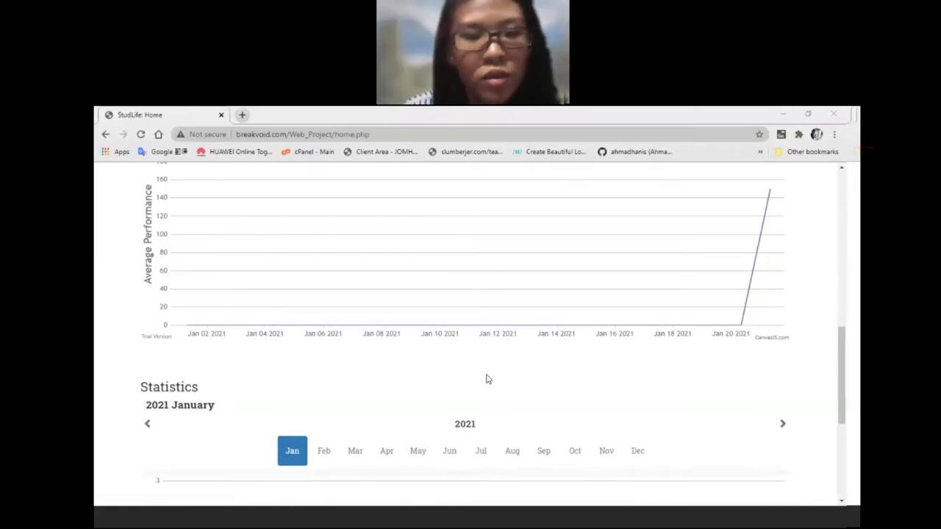
pyautogui.scroll(-2, 485, 378)
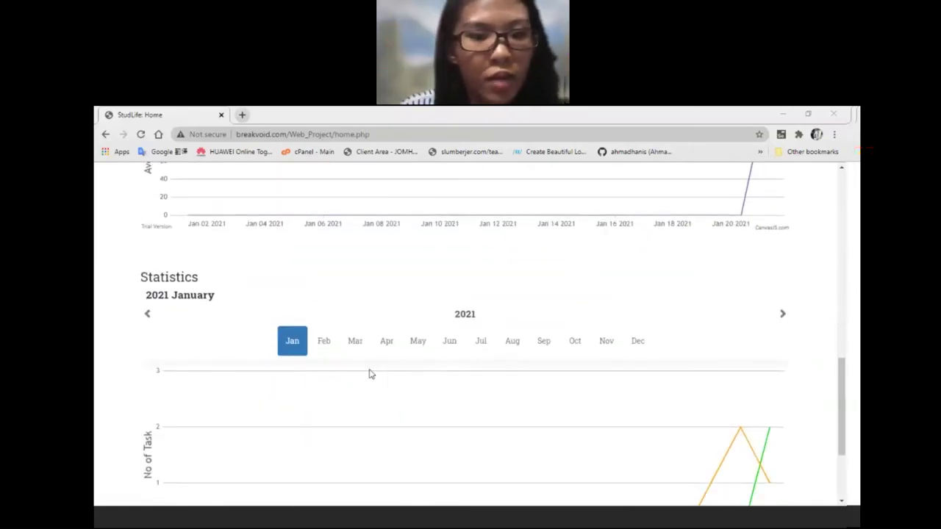
pyautogui.scroll(-1, 370, 374)
pyautogui.scroll(-1, 345, 376)
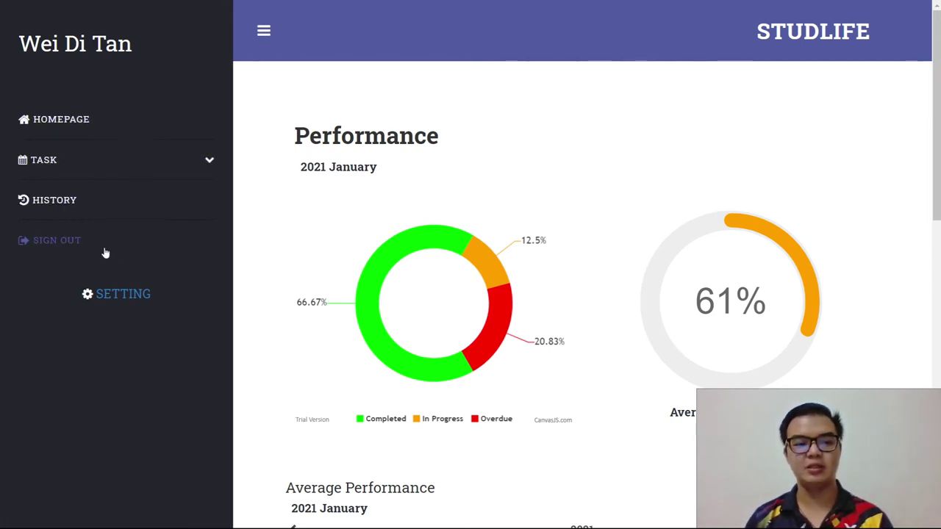
# Step: Open the SETTING page from the left sidebar
pyautogui.click(119, 293)
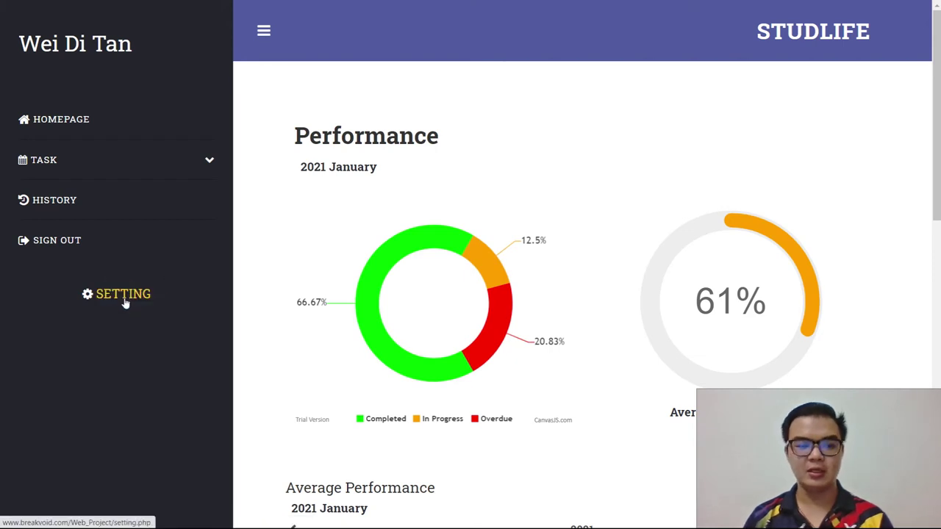
pyautogui.click(124, 300)
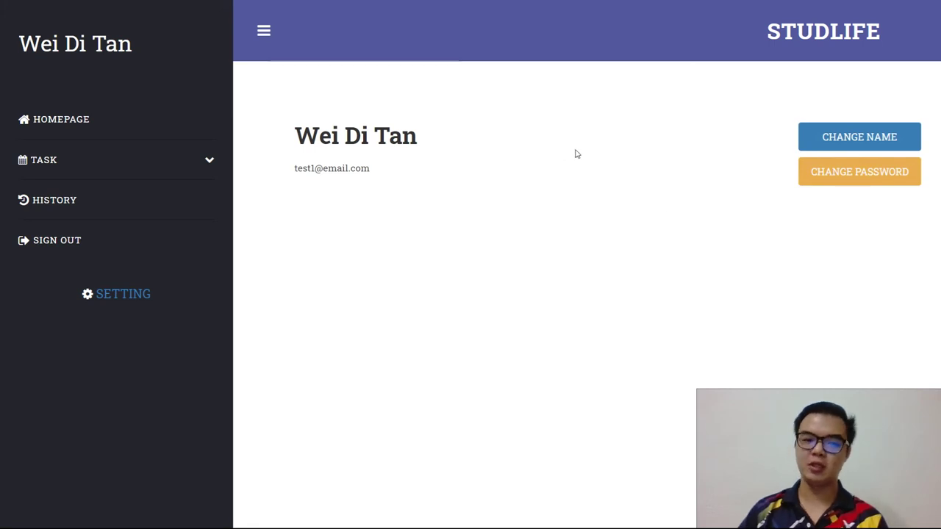
# Step: Change the profile name to first name 123 with the suggested last name, and save
pyautogui.click(860, 136)
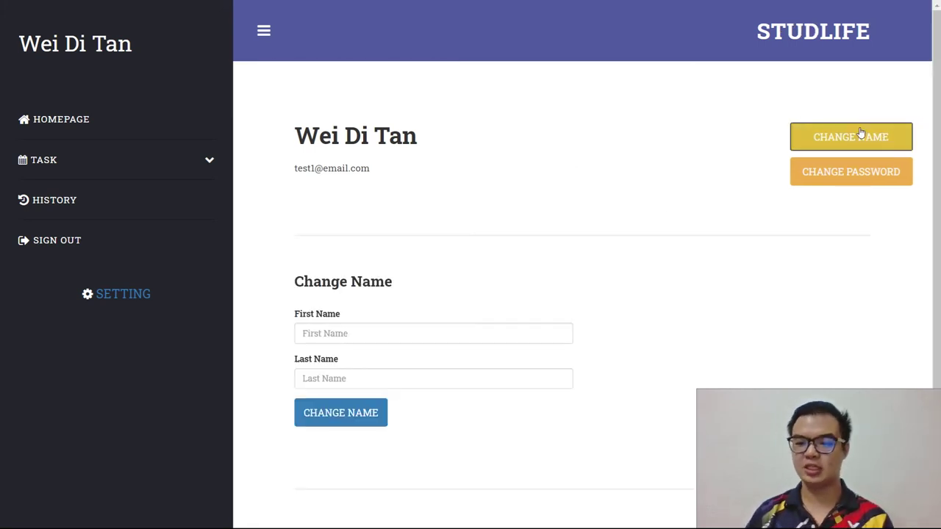
pyautogui.click(380, 336)
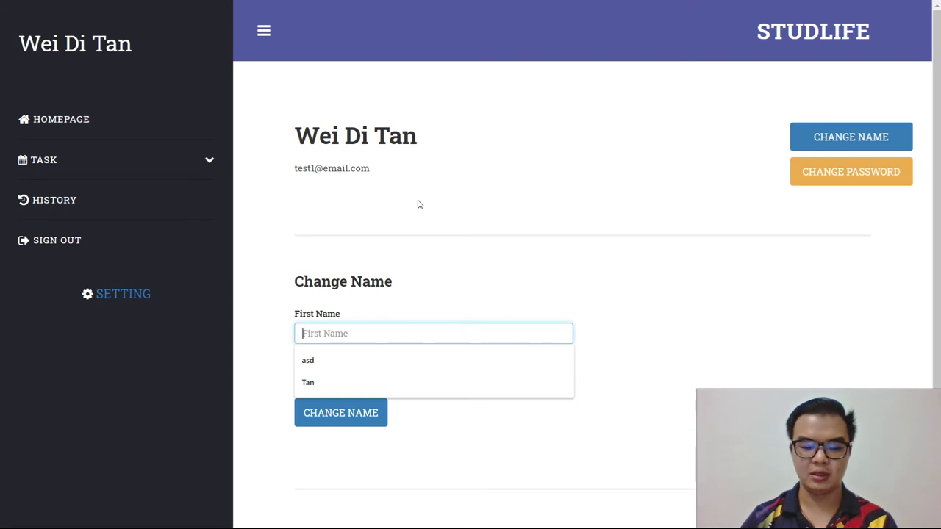
pyautogui.write('123')
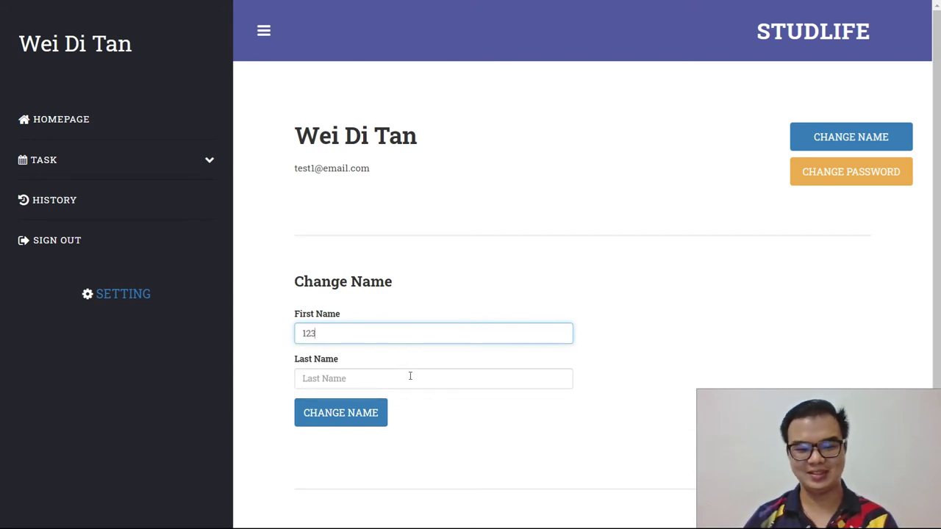
pyautogui.click(410, 376)
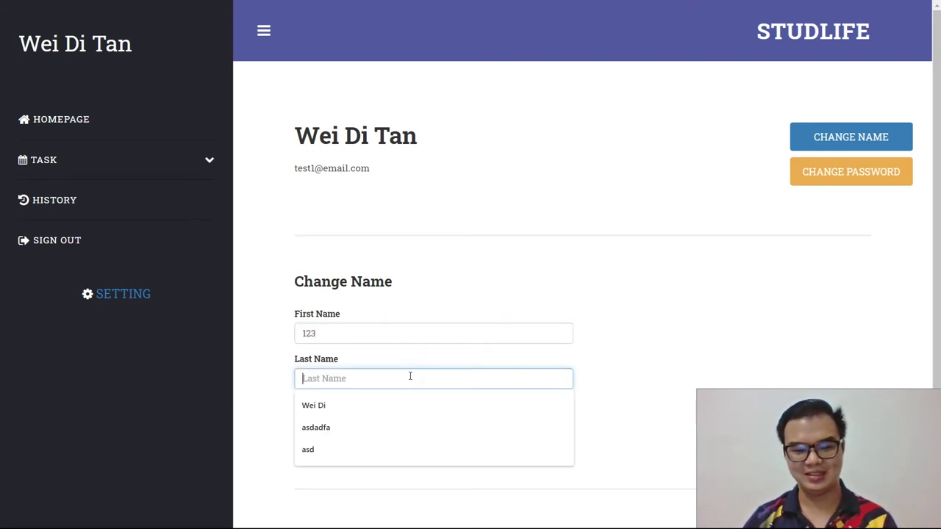
pyautogui.click(344, 409)
pyautogui.click(346, 415)
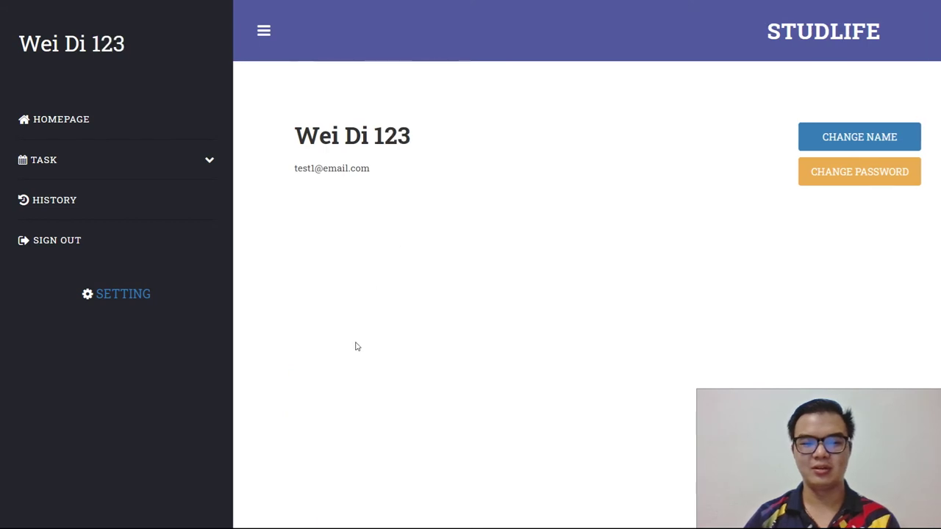
# Step: Restore the original first and last name from suggestions and save, then bring up Change Password
pyautogui.click(871, 133)
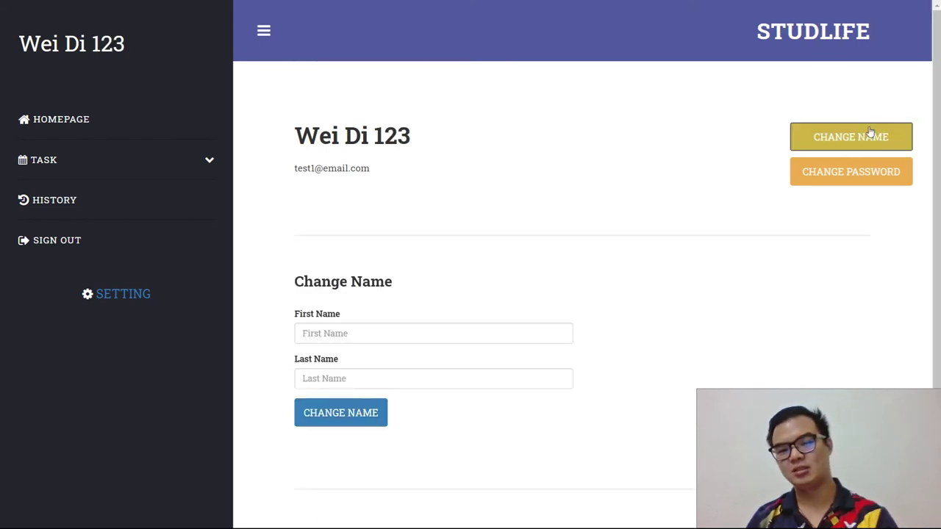
pyautogui.click(361, 333)
pyautogui.click(331, 379)
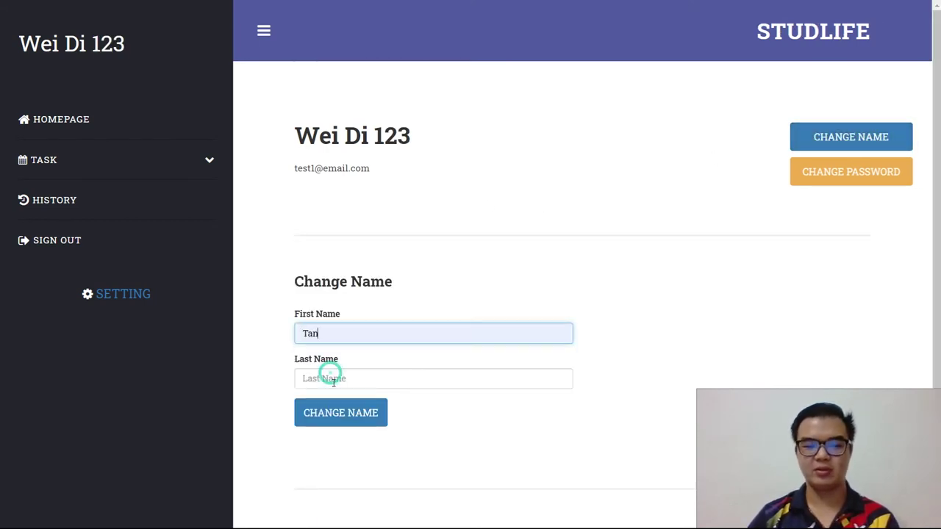
pyautogui.click(332, 379)
pyautogui.click(332, 403)
pyautogui.click(335, 418)
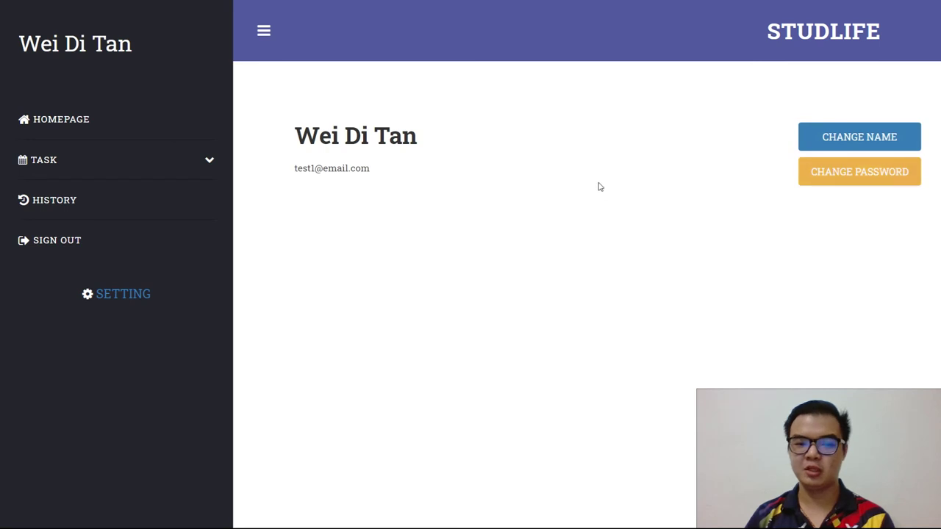
pyautogui.click(848, 174)
# Step: Submit old, new and confirmation passwords, then acknowledge the 'Wrong password !' alert
pyautogui.scroll(-1, 493, 331)
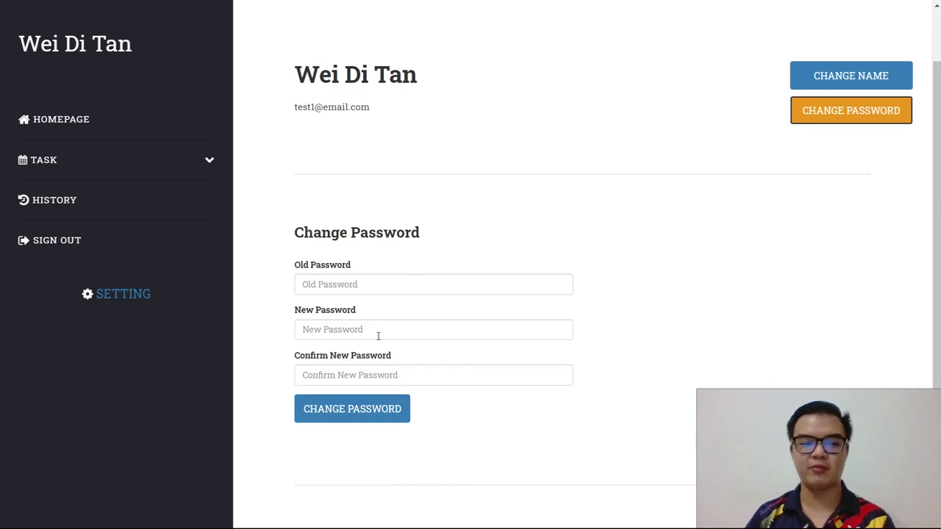
pyautogui.click(377, 283)
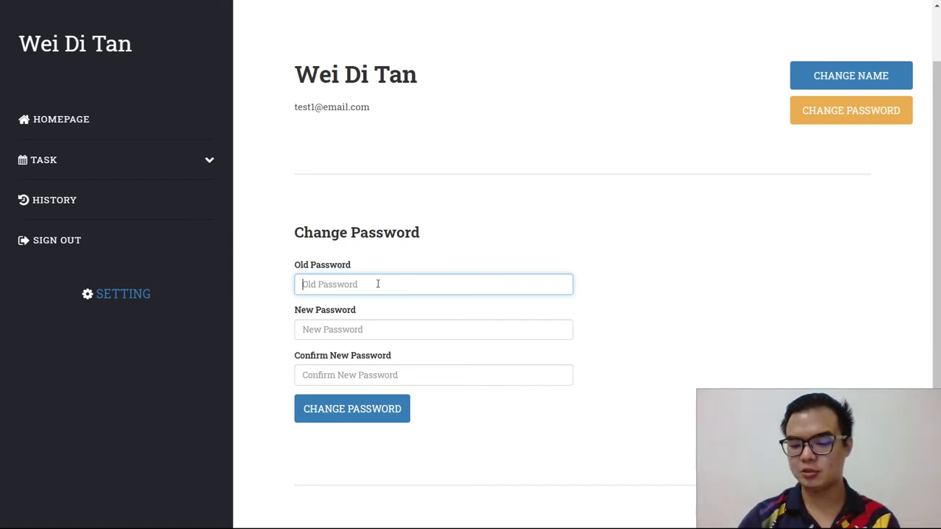
pyautogui.write('1')
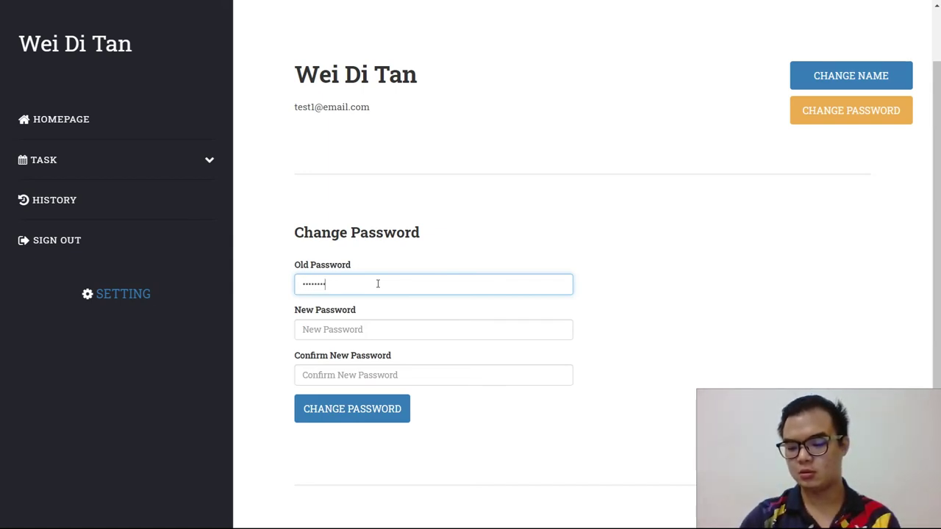
pyautogui.click(365, 323)
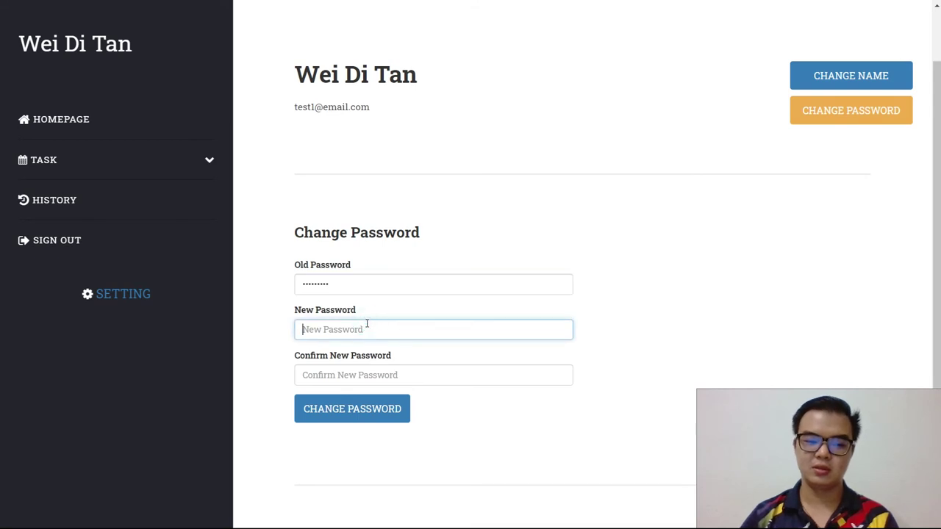
pyautogui.write('1')
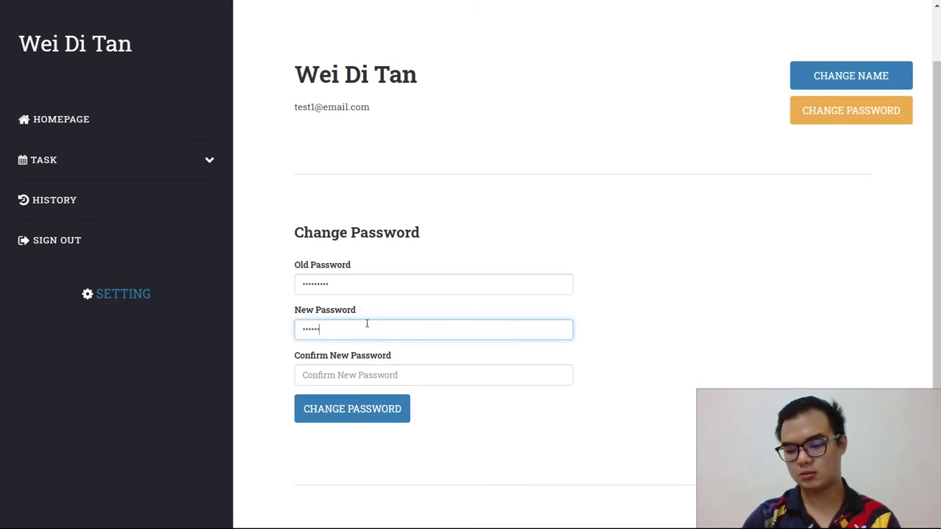
pyautogui.click(365, 371)
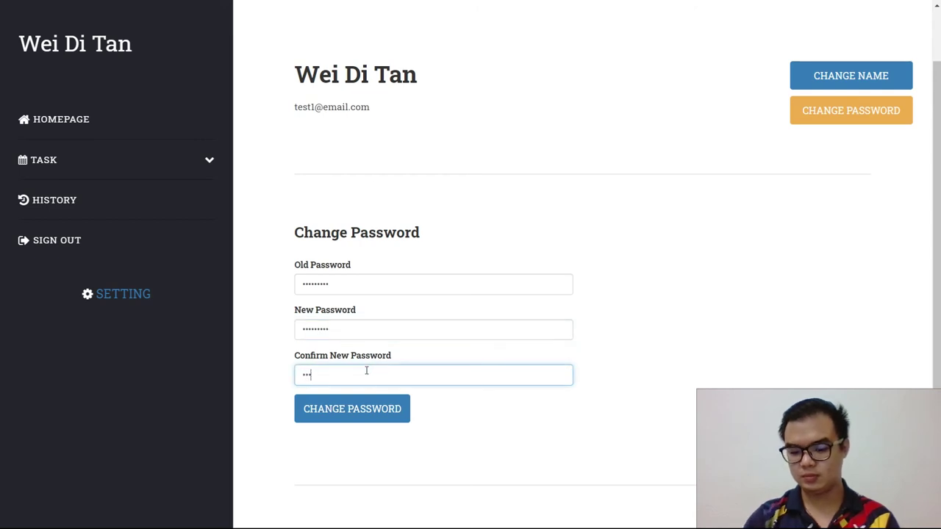
pyautogui.write('123456789')
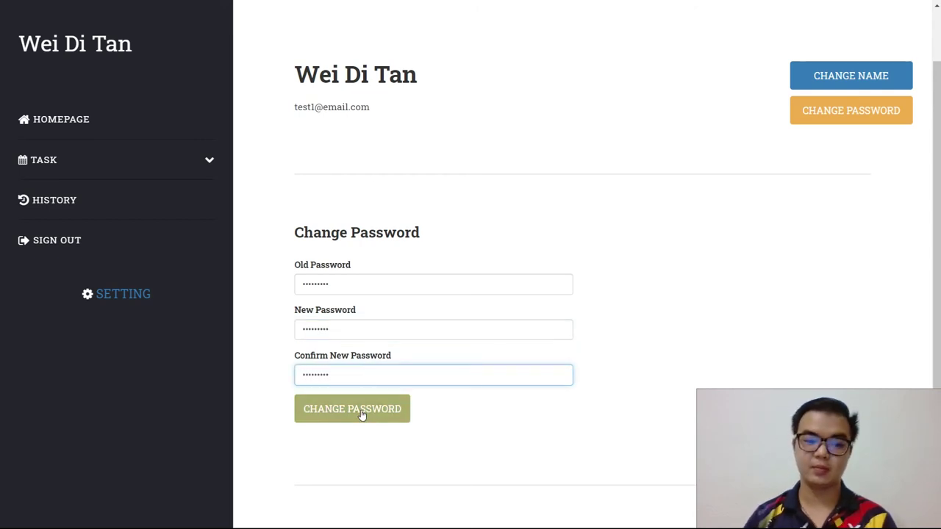
pyautogui.click(360, 413)
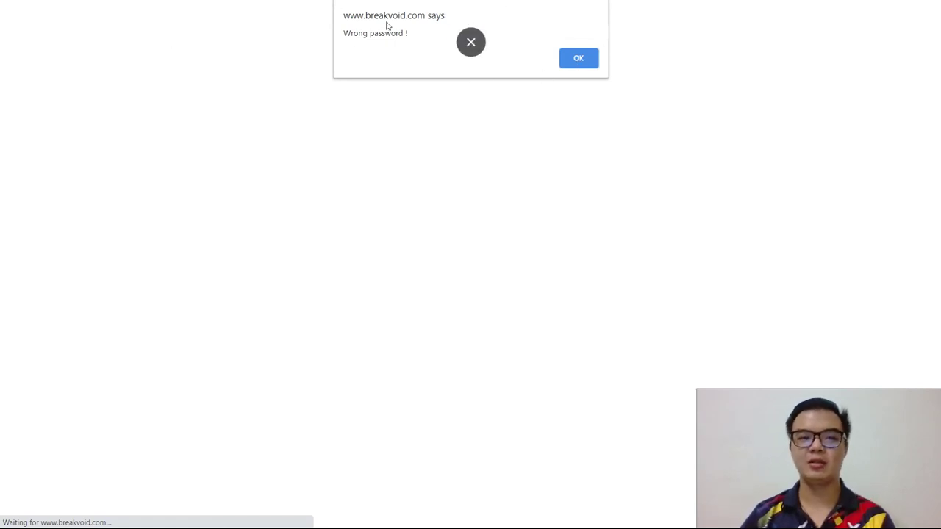
pyautogui.click(577, 65)
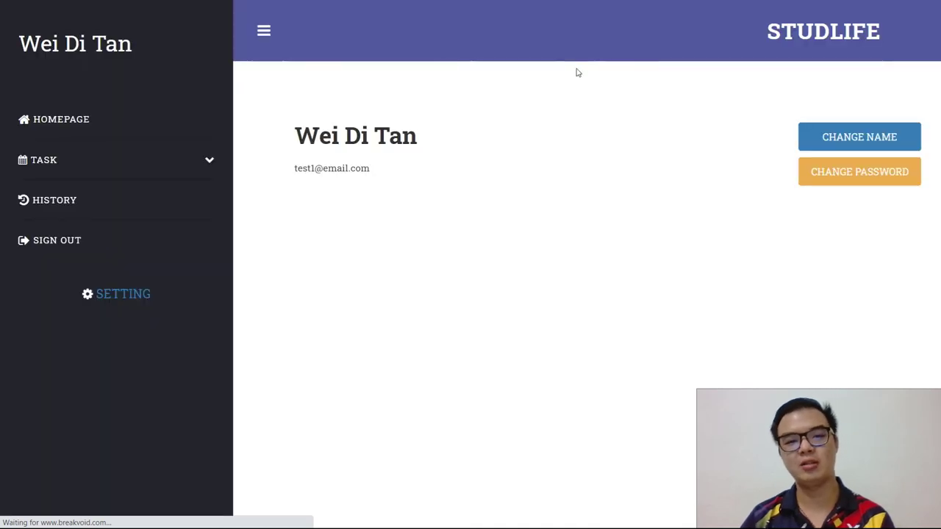
# Step: Reopen the change password form and submit a confirmation that differs from the new password
pyautogui.click(882, 172)
pyautogui.click(405, 344)
pyautogui.write('123')
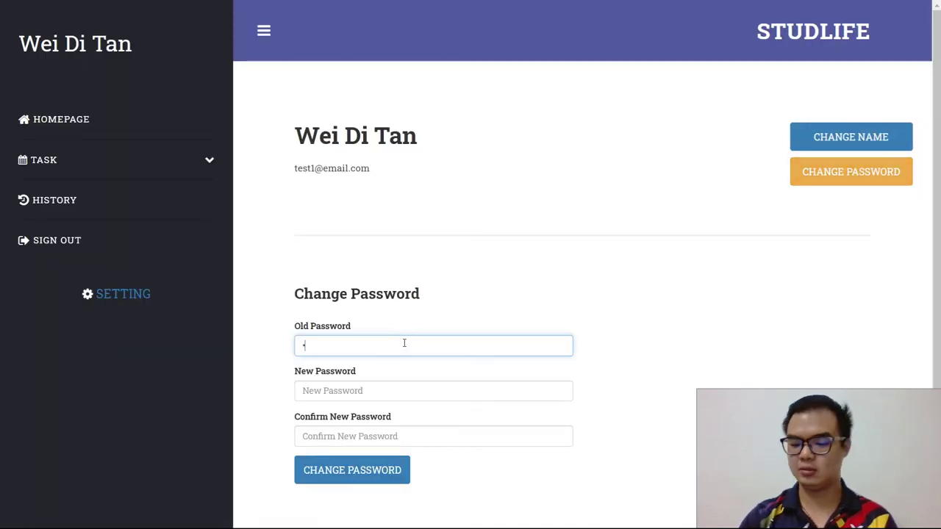
pyautogui.write('4567')
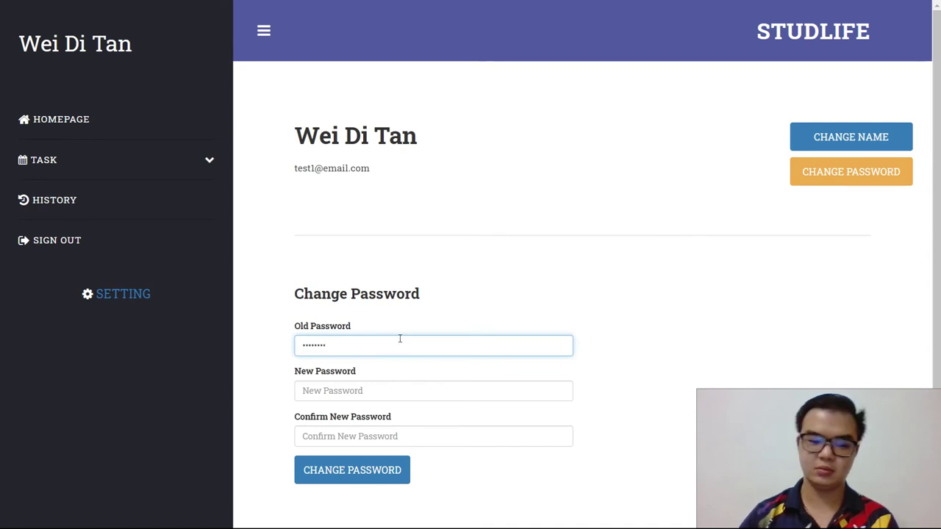
pyautogui.click(408, 390)
pyautogui.write('12')
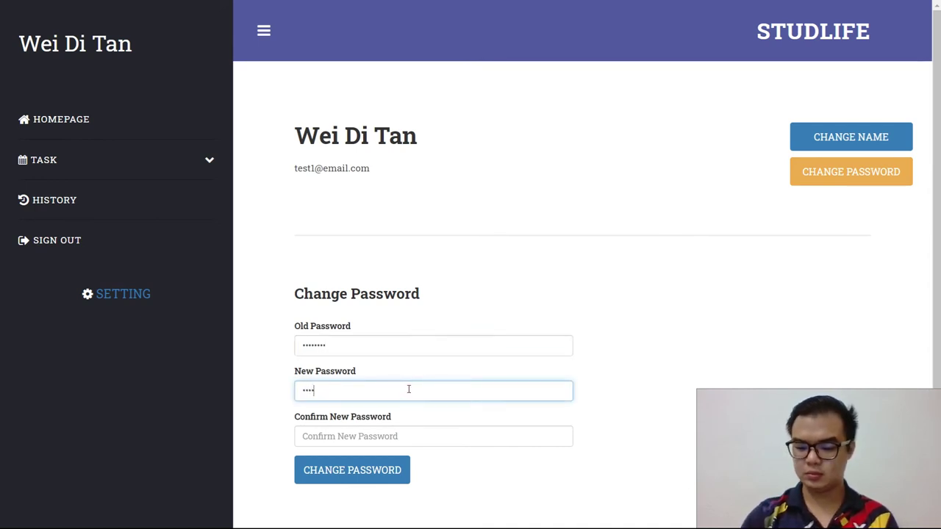
pyautogui.write('34567')
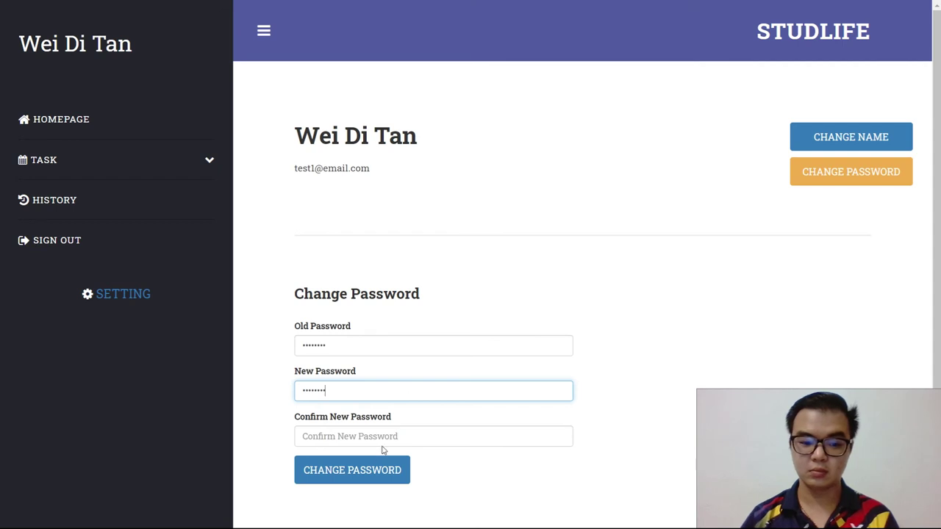
pyautogui.click(390, 436)
pyautogui.write('1234567')
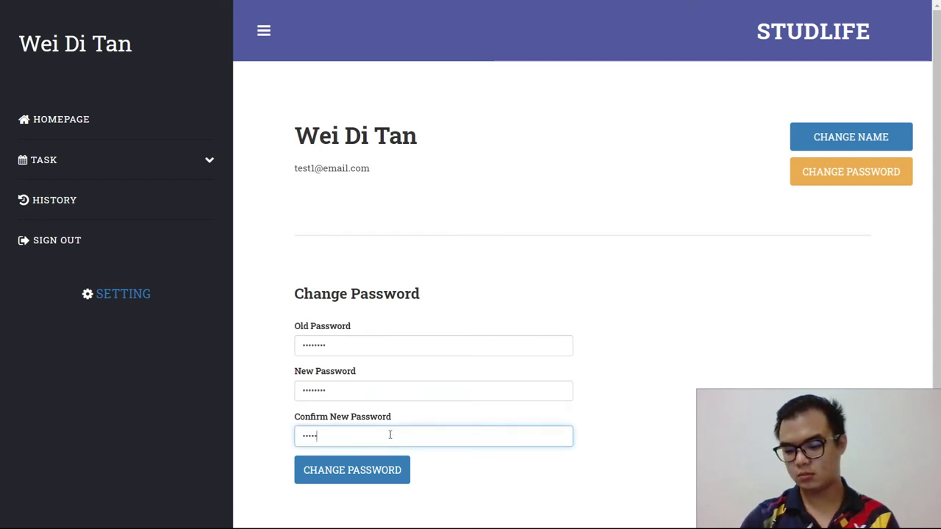
pyautogui.write('8')
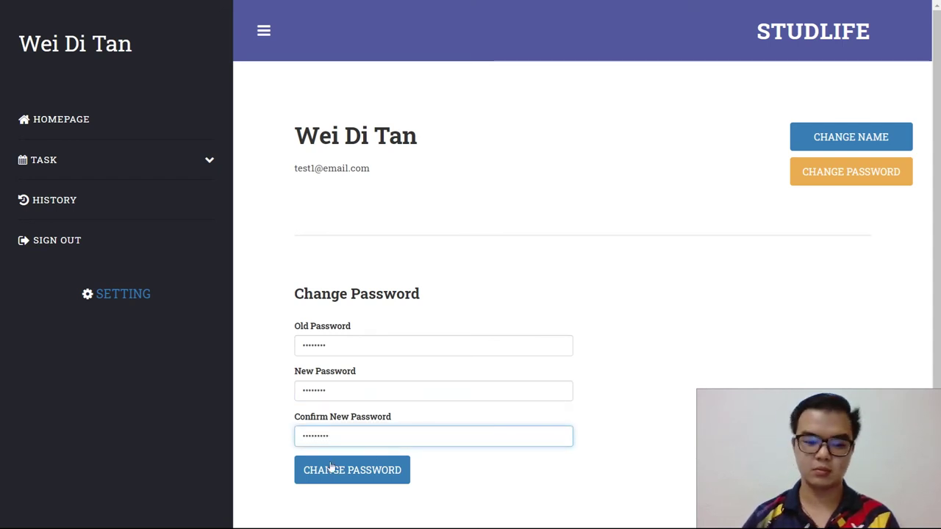
pyautogui.click(330, 472)
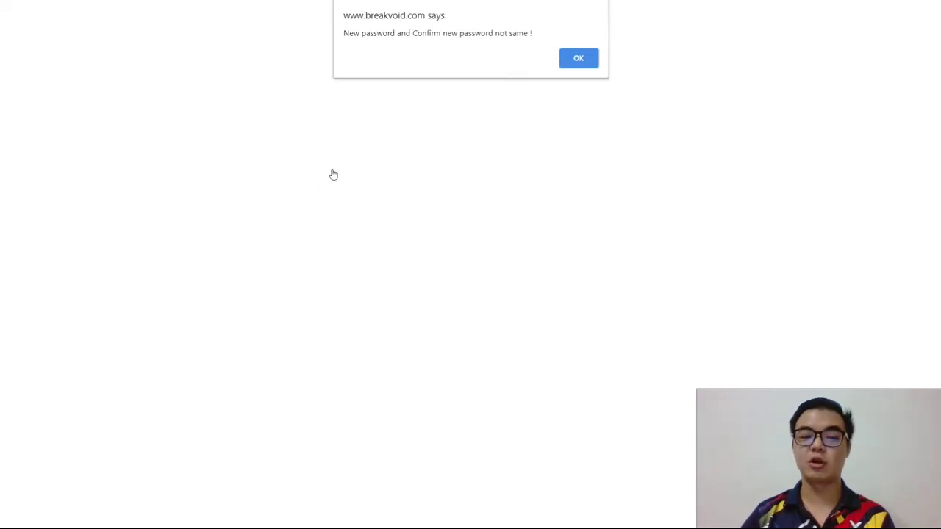
# Step: Dismiss the mismatch error and resubmit the form with the old password and a new password
pyautogui.click(581, 60)
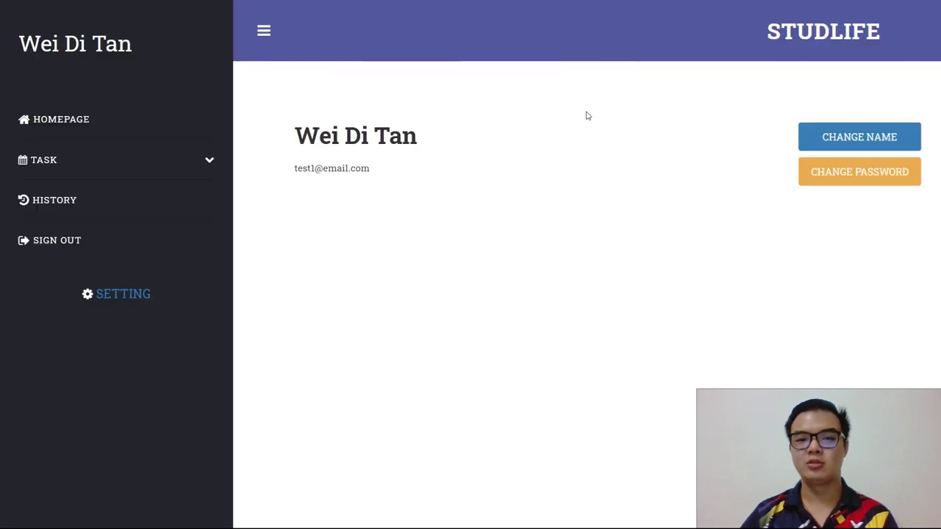
pyautogui.click(896, 175)
pyautogui.click(406, 346)
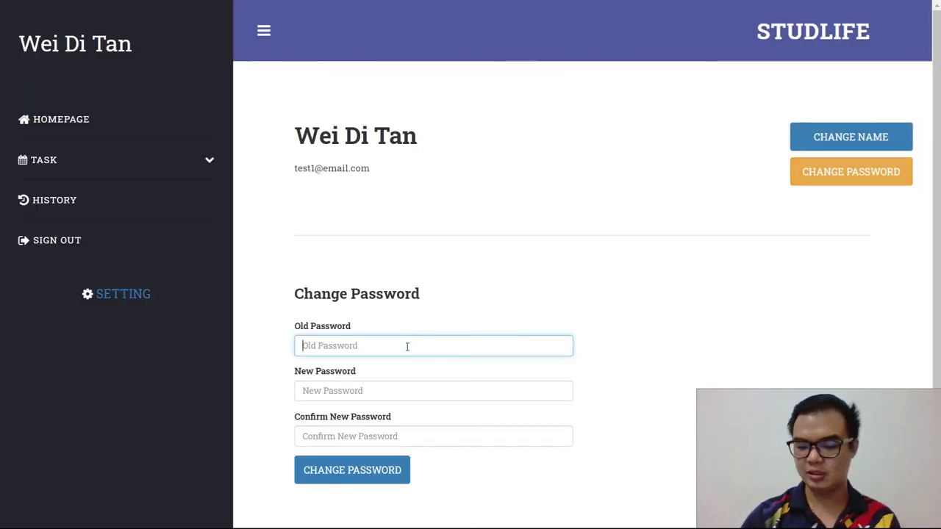
pyautogui.write('12345678')
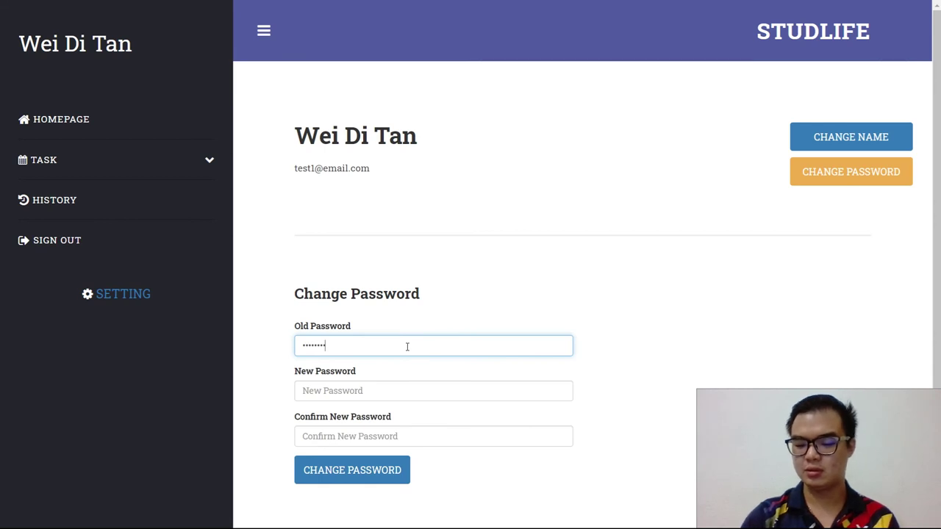
pyautogui.click(374, 388)
pyautogui.write('123')
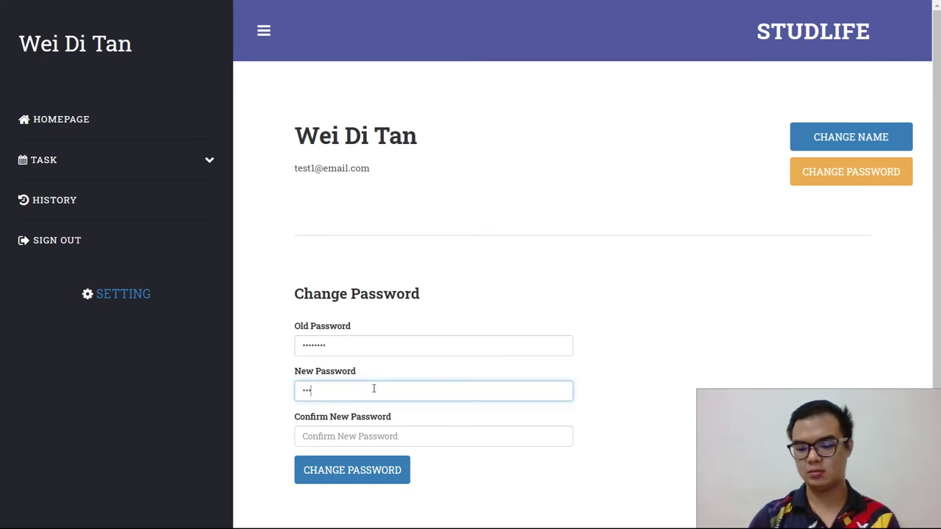
pyautogui.write('456789')
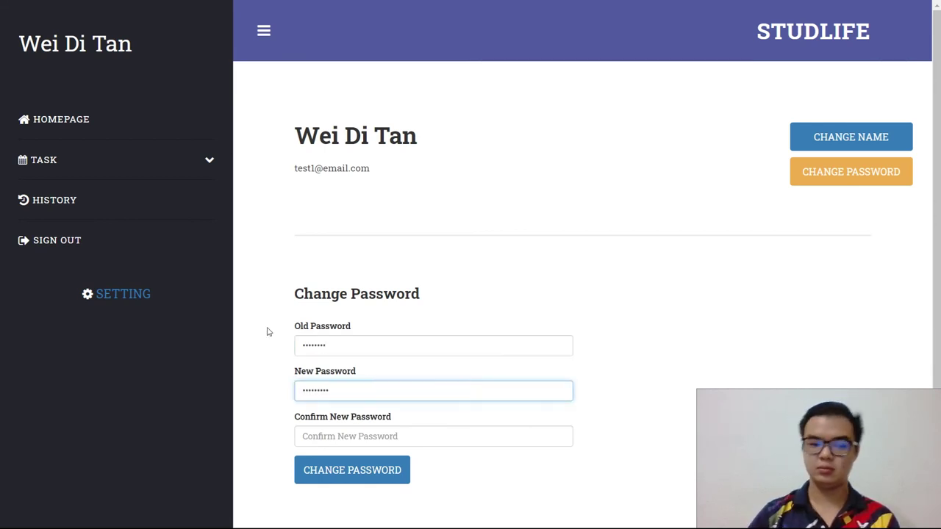
pyautogui.click(329, 436)
pyautogui.write('12')
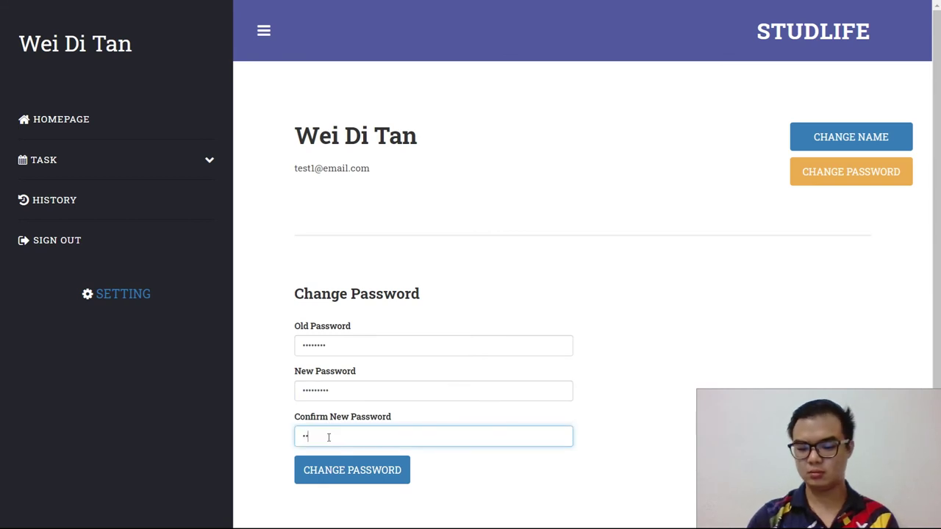
pyautogui.write('345678')
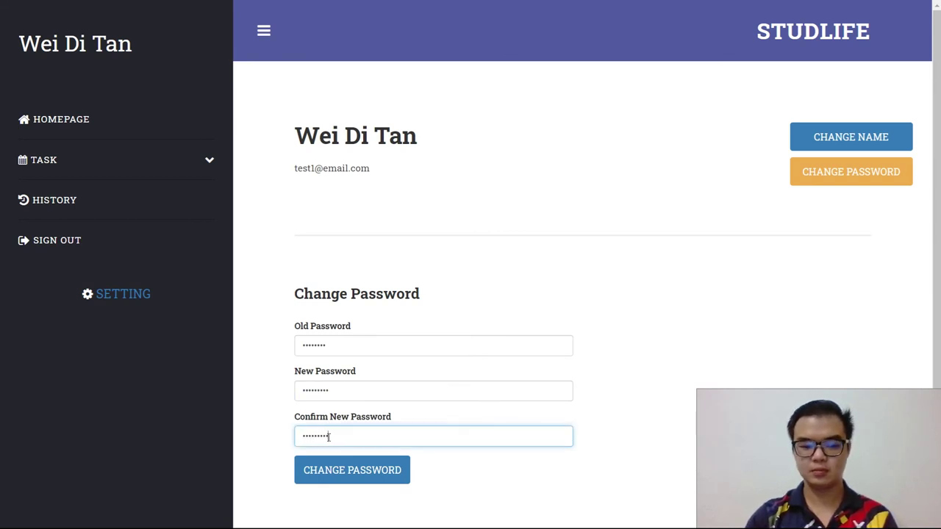
pyautogui.click(335, 470)
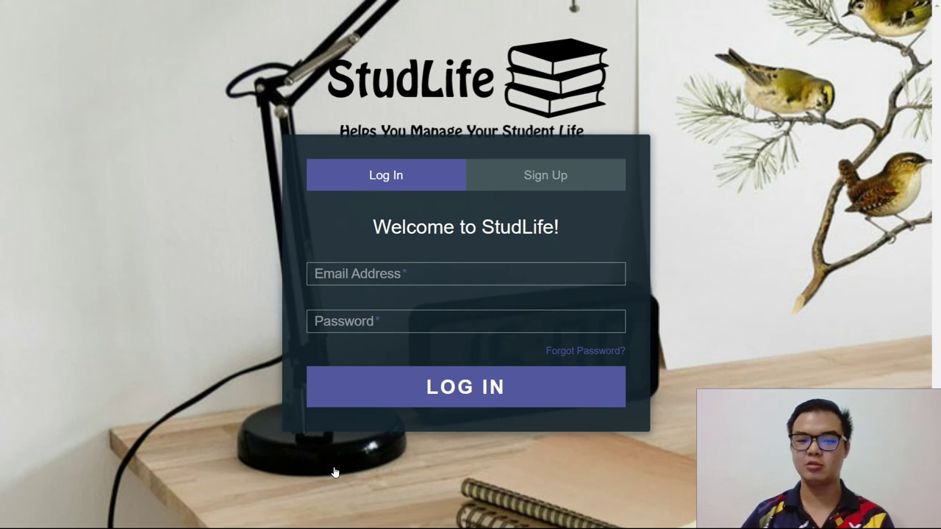
# Step: Log in with the account's email address, fixing a typo, and the new password
pyautogui.click(358, 284)
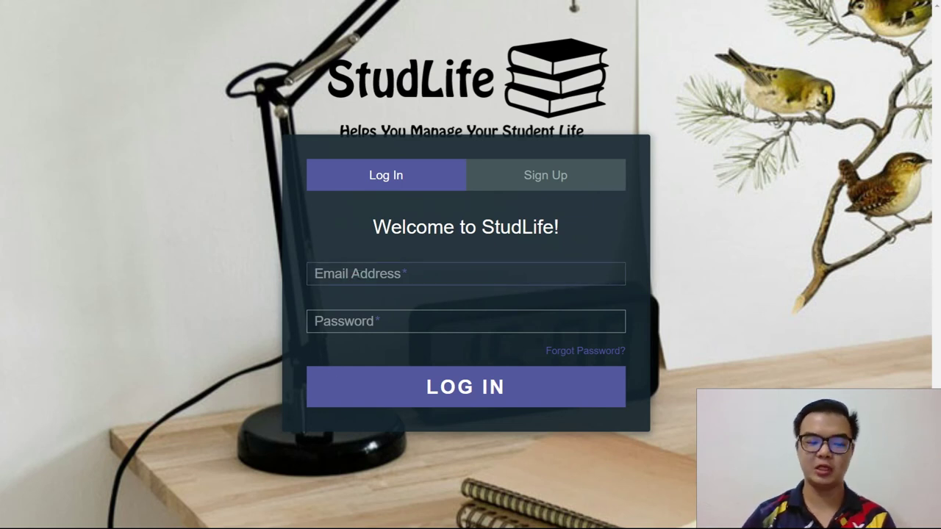
pyautogui.write('test1')
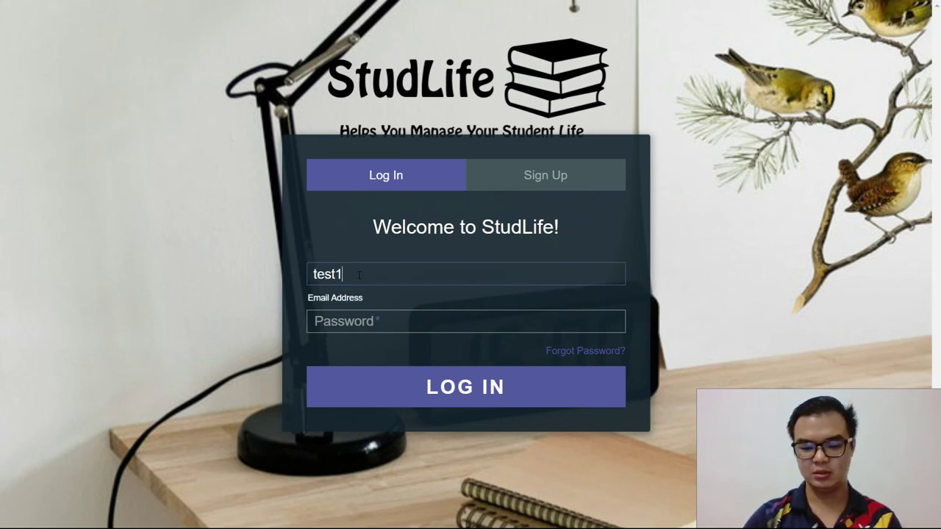
pyautogui.write('@1234=')
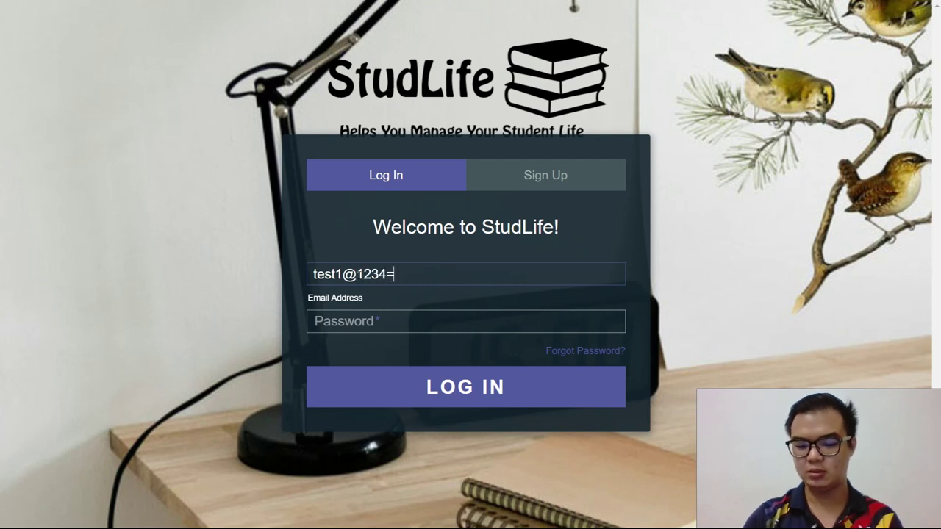
pyautogui.press('BackSpace')
pyautogui.press('BackSpace')
pyautogui.press('BackSpace')
pyautogui.press('BackSpace')
pyautogui.press('BackSpace')
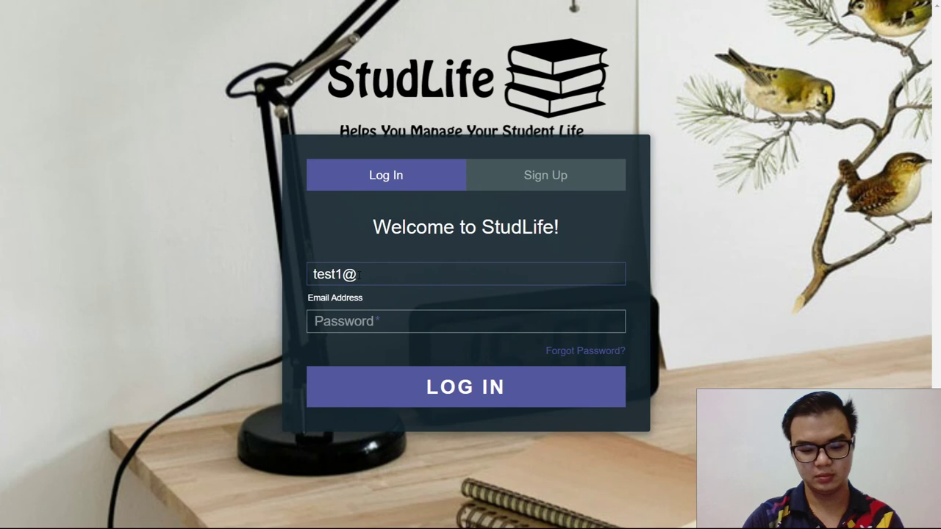
pyautogui.write('email.com')
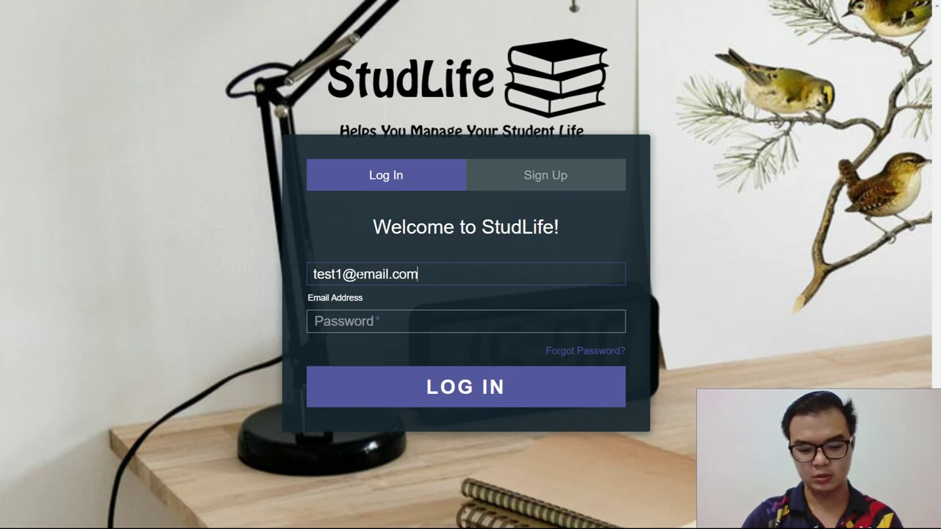
pyautogui.press('Tab')
pyautogui.write('1234567')
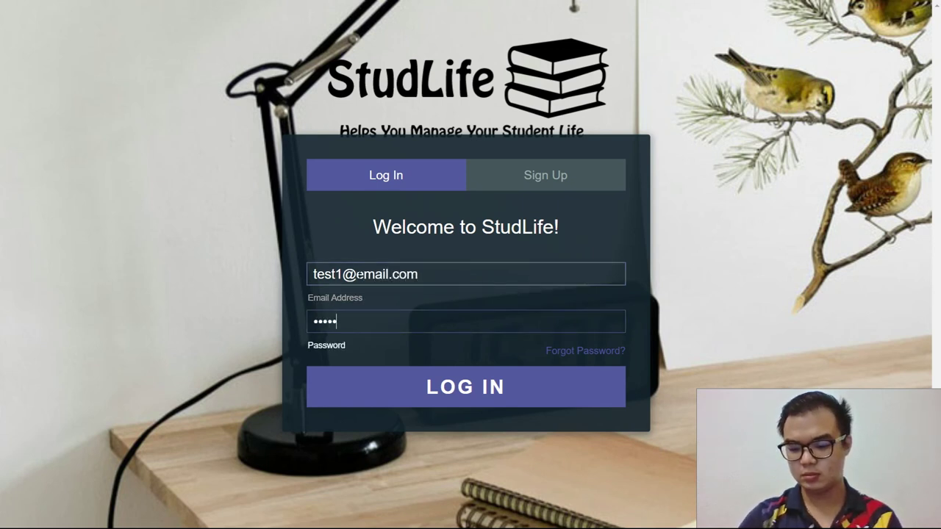
pyautogui.write('89')
pyautogui.press('Return')
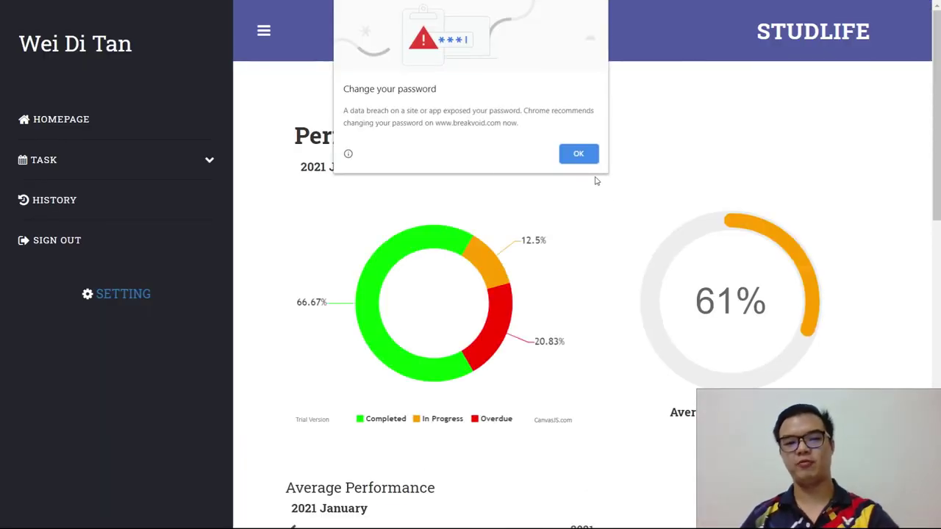
# Step: Dismiss Chrome's 'Change your password' breach warning over the dashboard
pyautogui.click(588, 154)
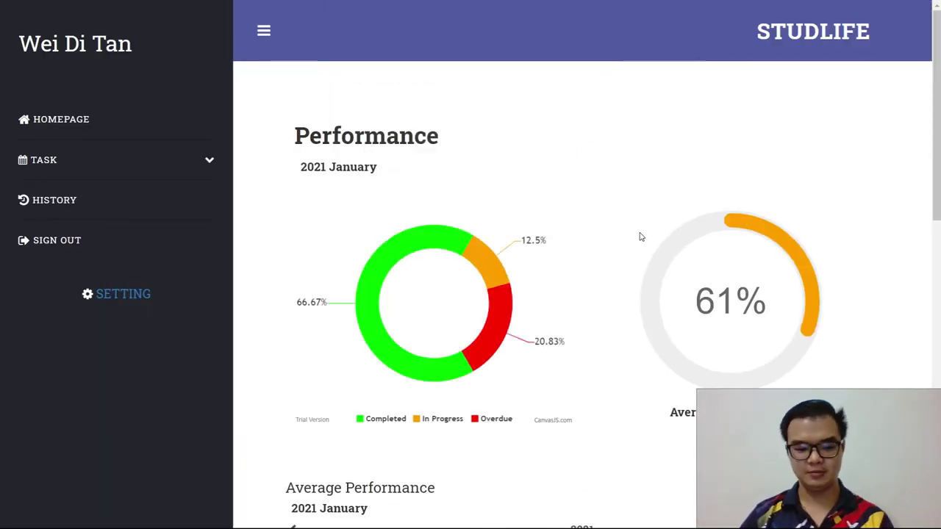